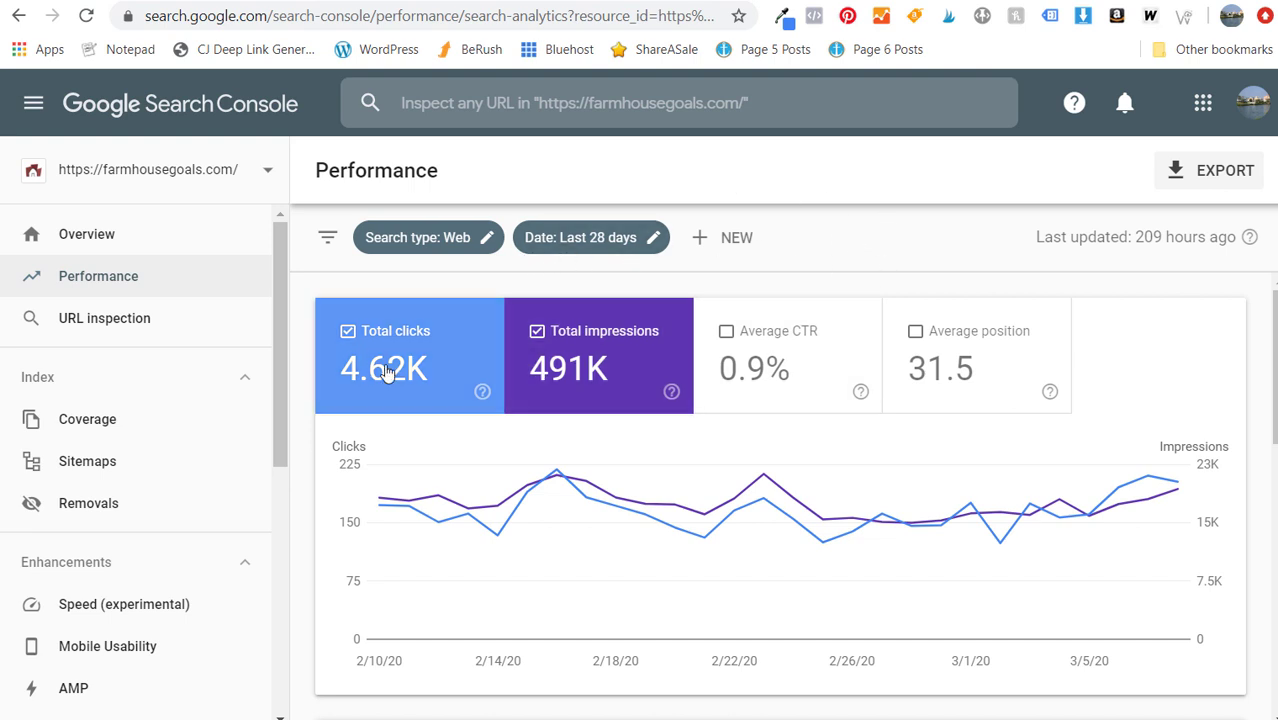
Set the performance report's queries table to show 25 rows per page.
click(114, 228)
scroll(905, 278, down, 5)
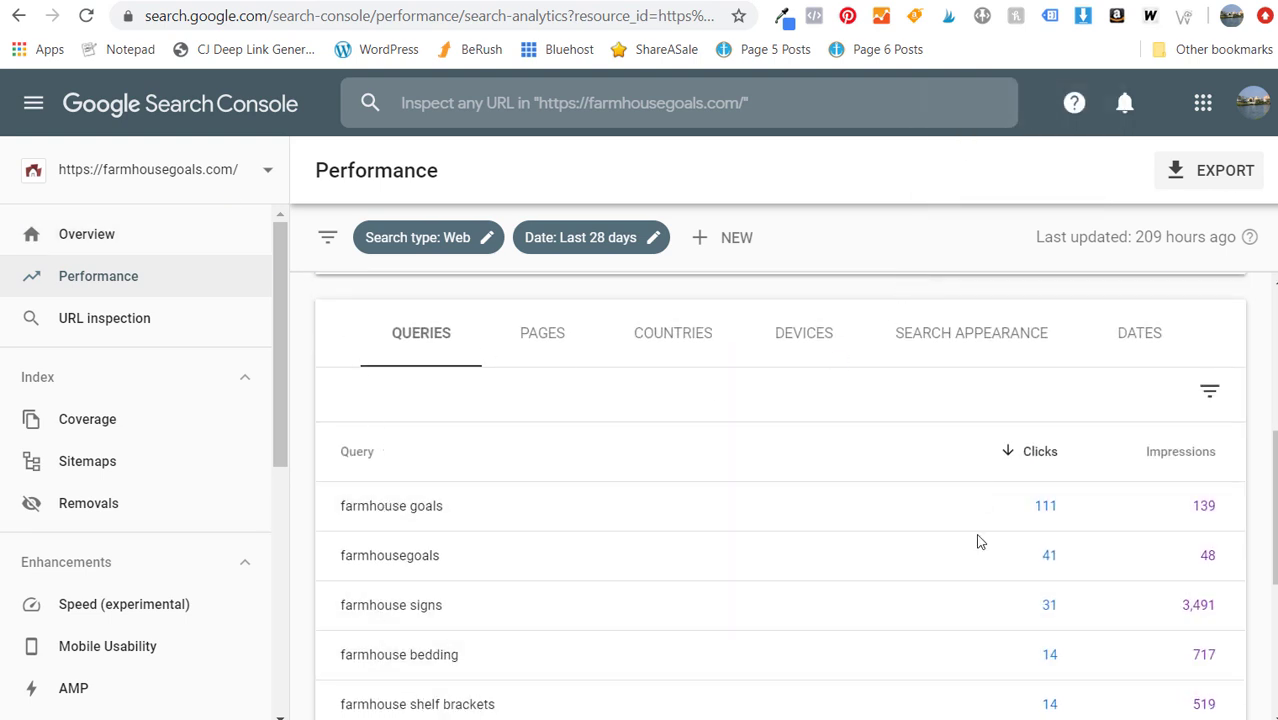
scroll(864, 470, down, 1)
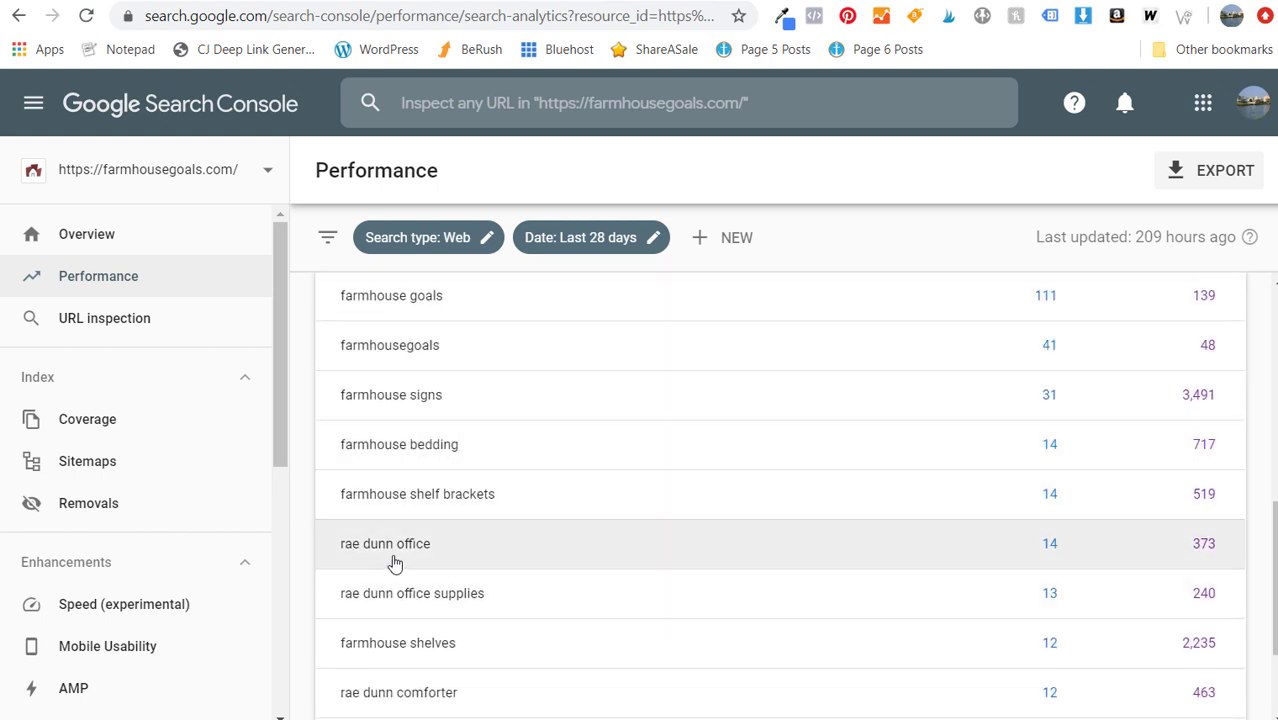
scroll(585, 600, down, 1)
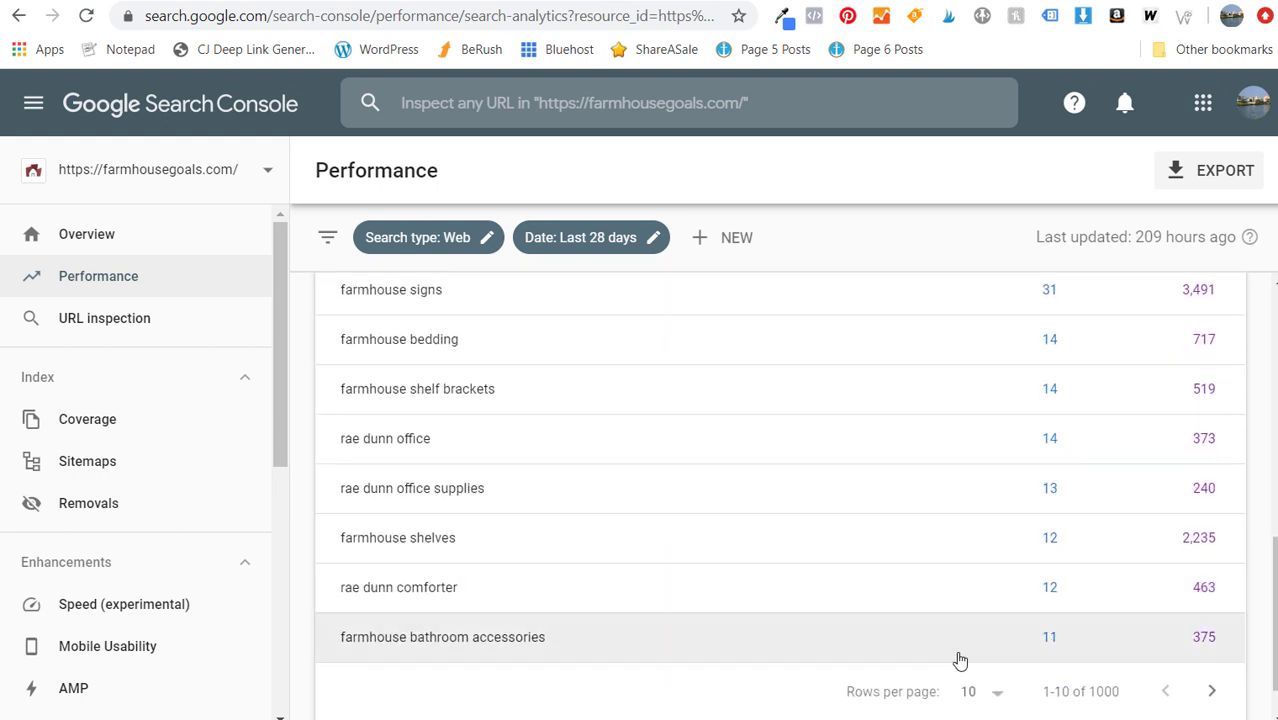
click(979, 692)
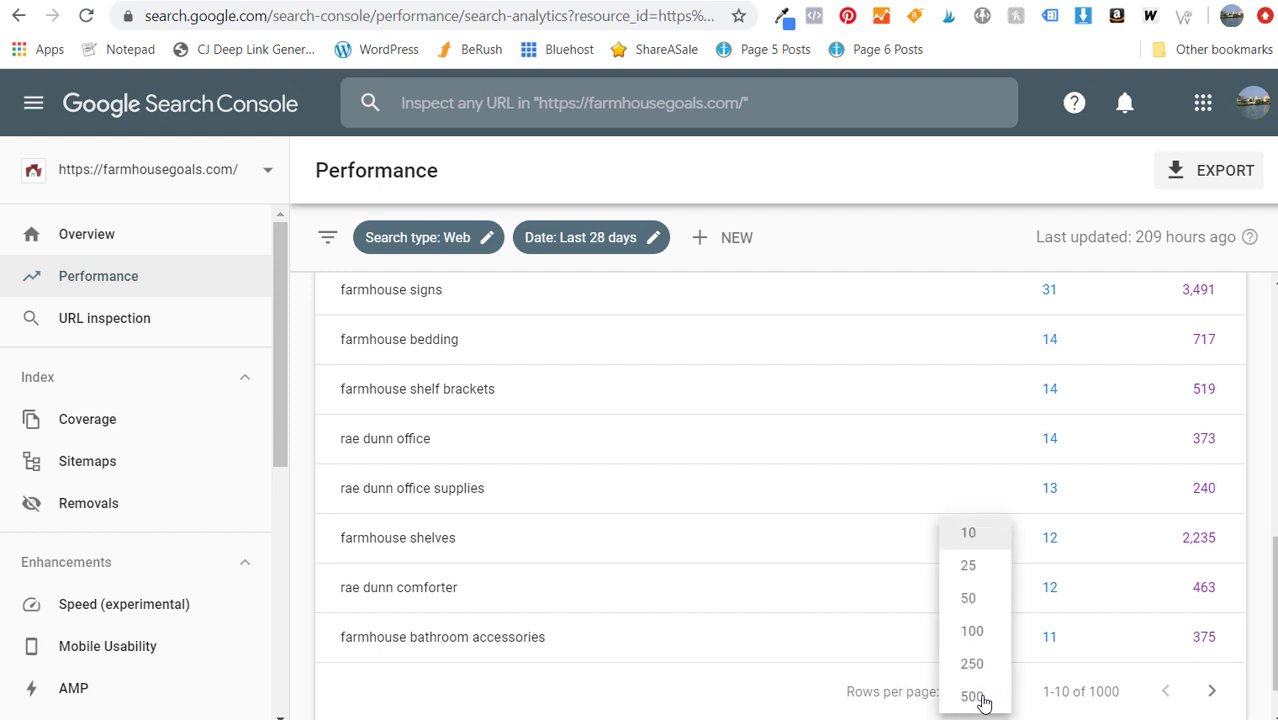
click(990, 566)
Examine the search queries and their click and impression counts across the 25-row list.
scroll(705, 505, down, 2)
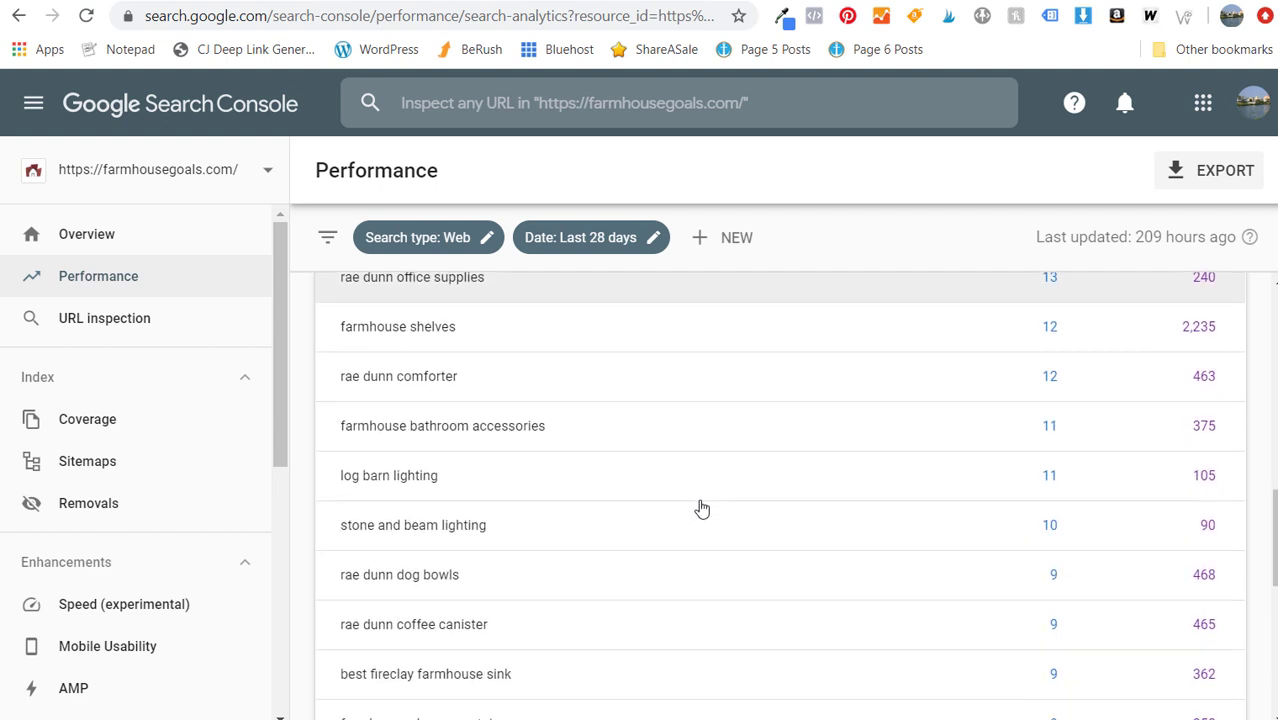
scroll(600, 500, down, 1)
scroll(553, 525, down, 1)
scroll(553, 525, down, 2)
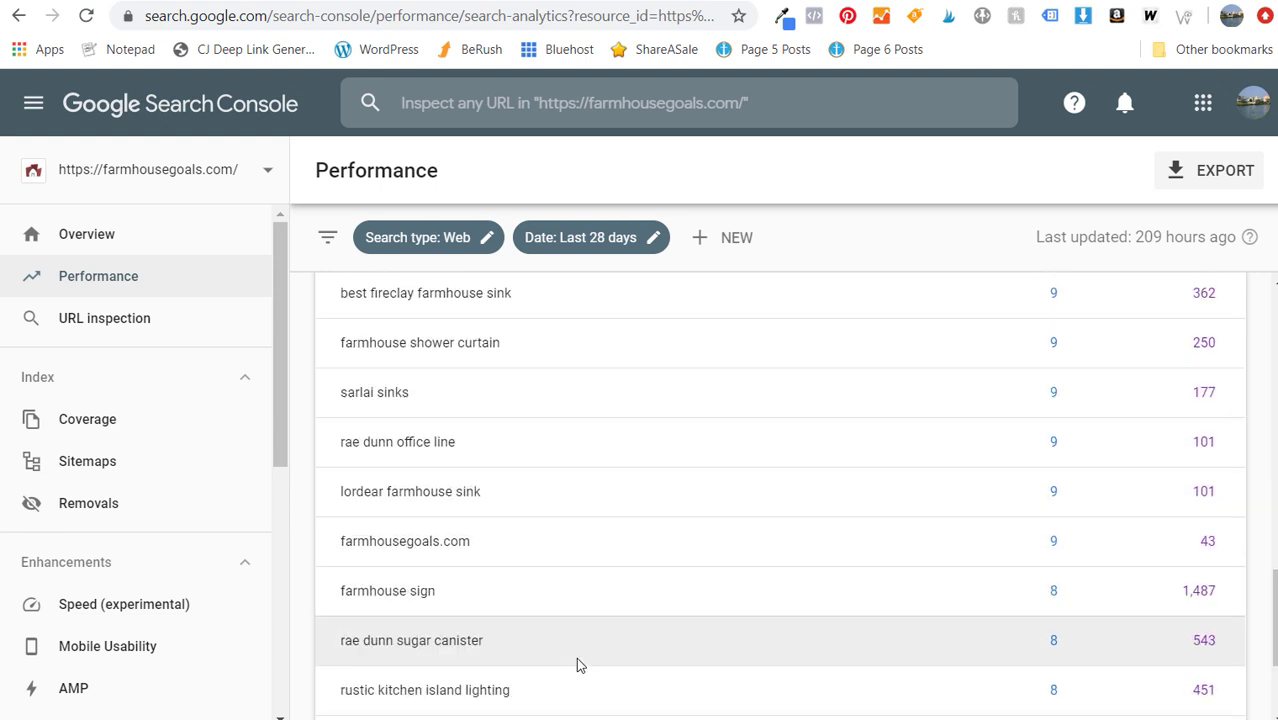
scroll(578, 665, down, 3)
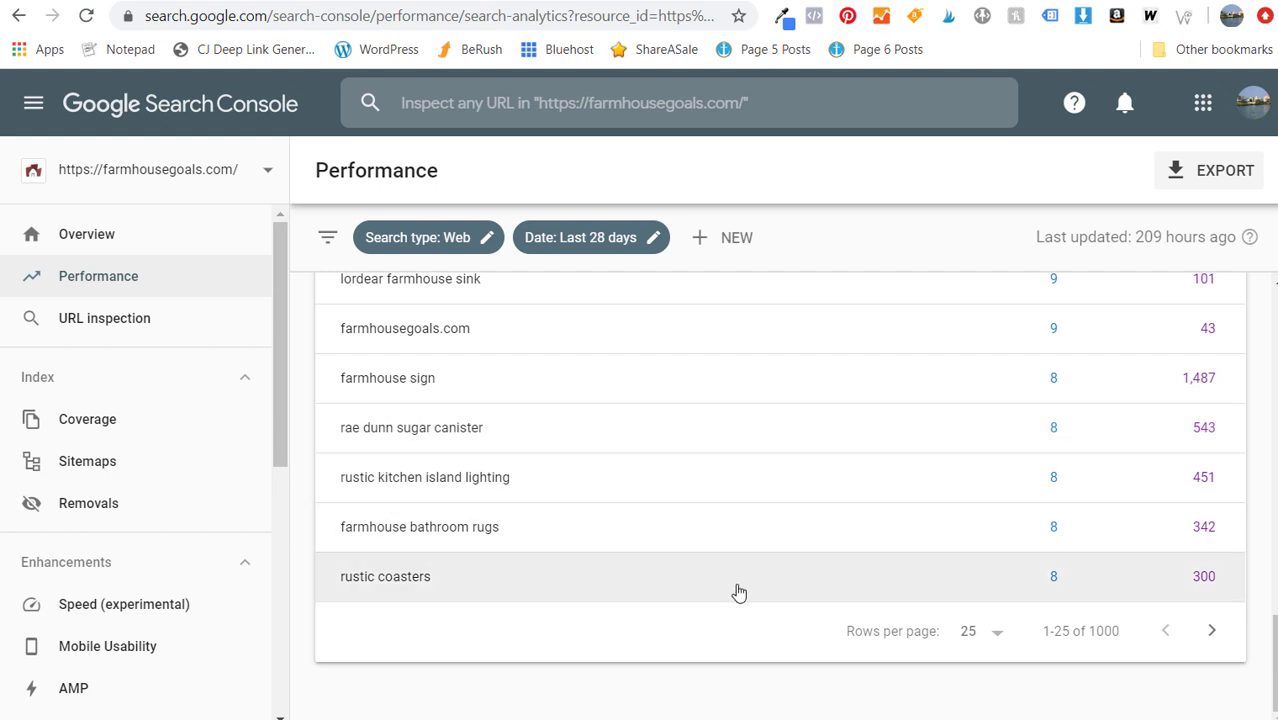
scroll(1036, 605, up, 10)
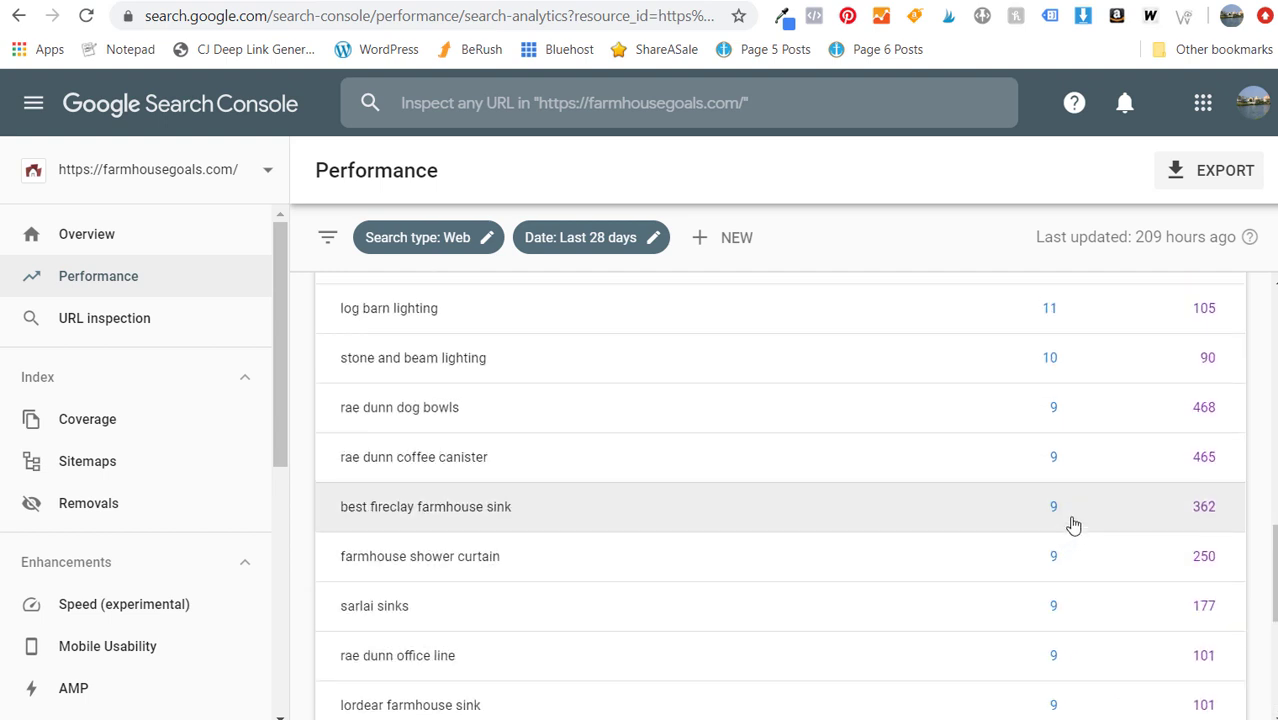
scroll(1096, 500, up, 2)
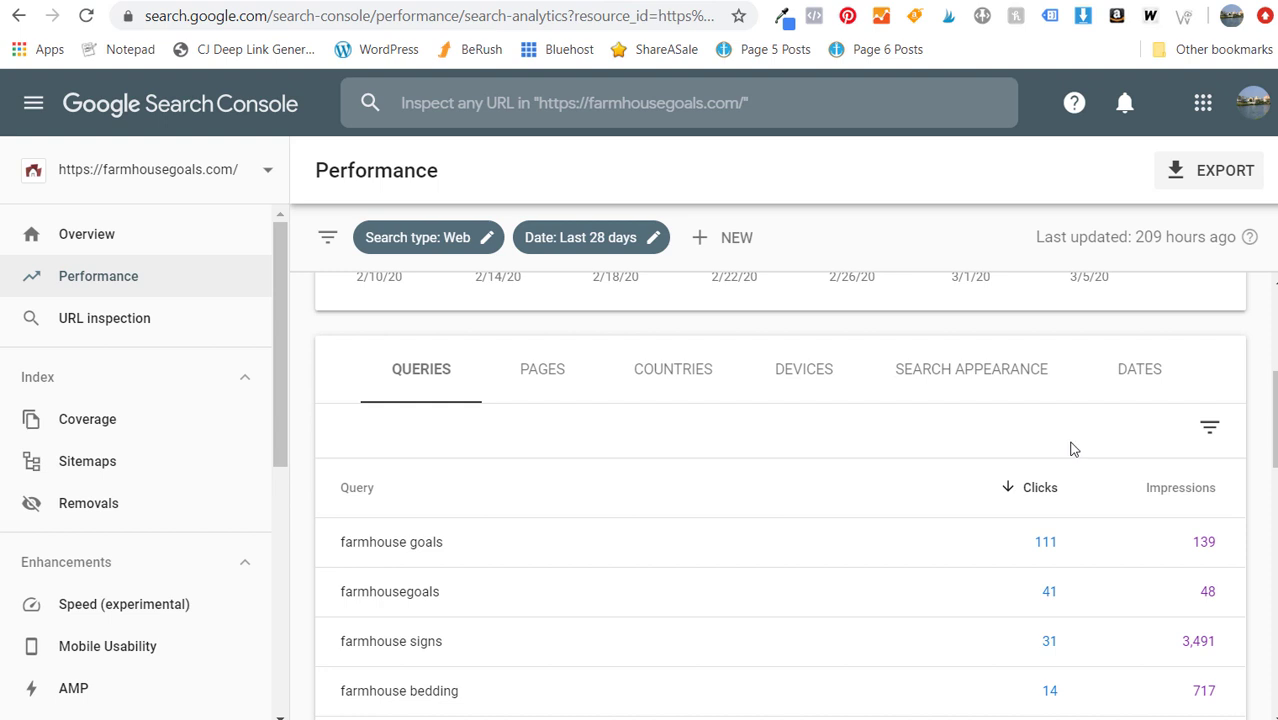
Sort the queries by impressions and add the average position metric to the report.
click(1184, 491)
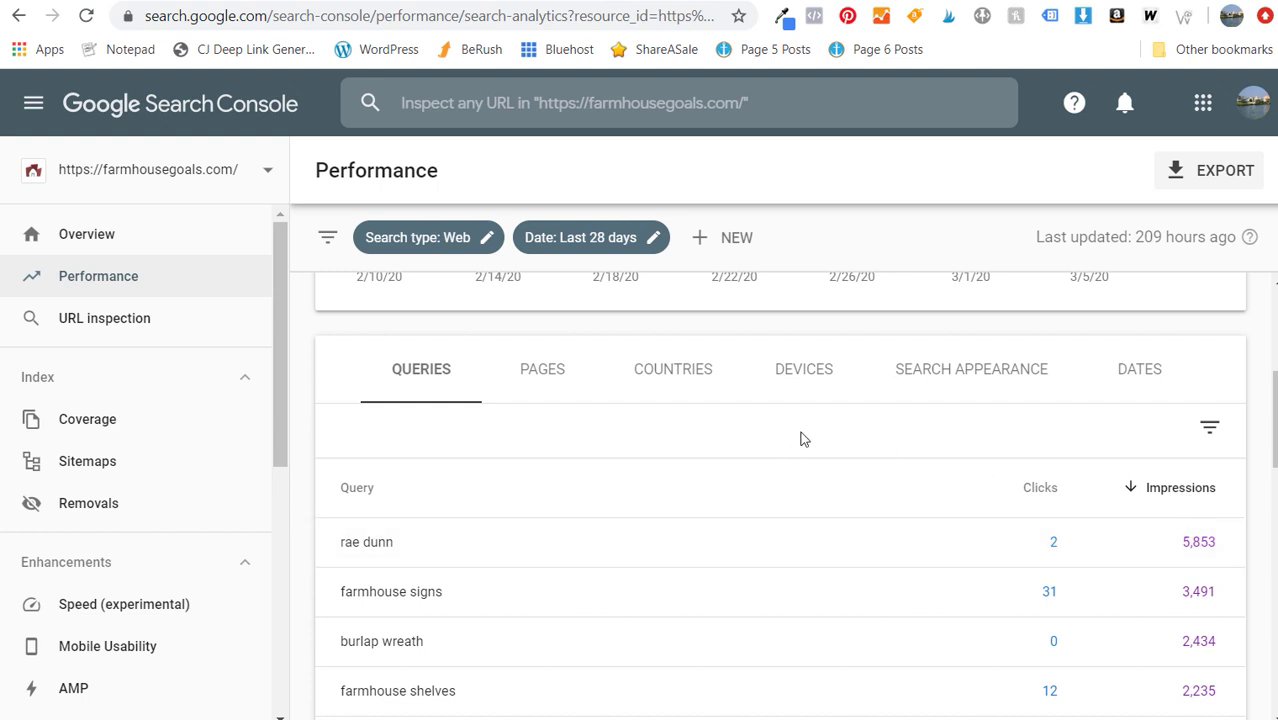
scroll(841, 442, up, 4)
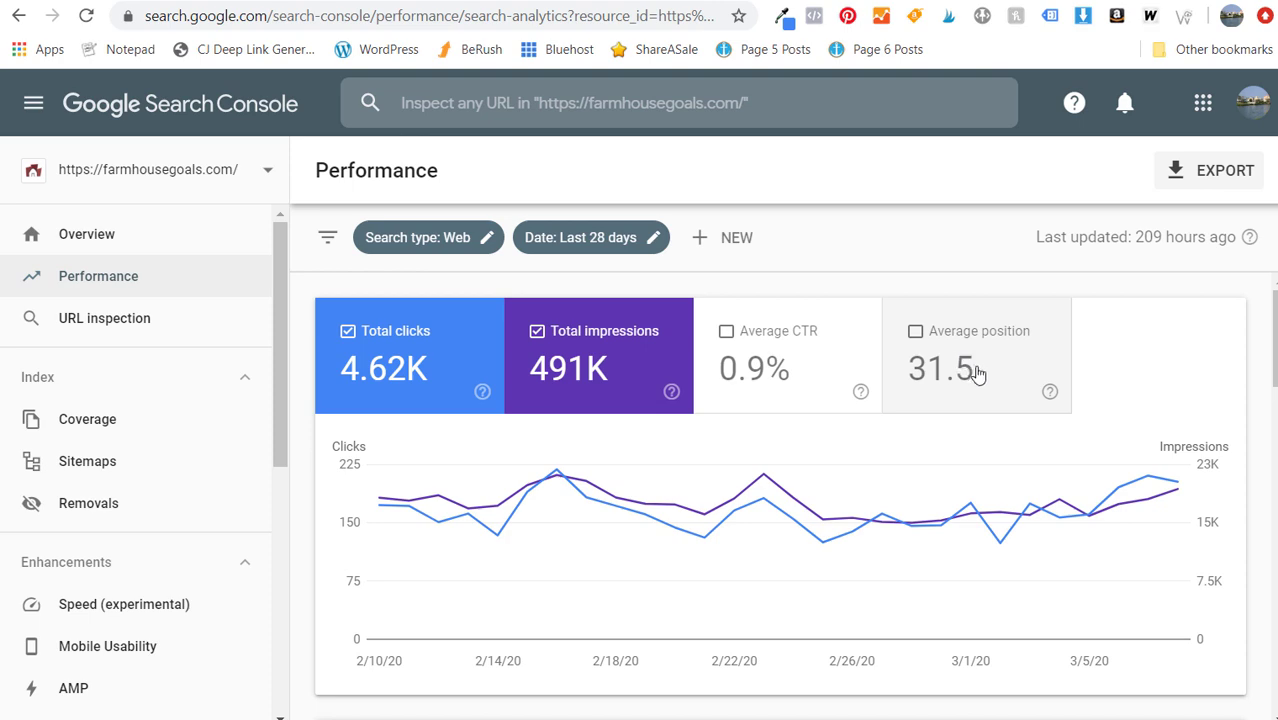
click(970, 375)
scroll(975, 442, down, 4)
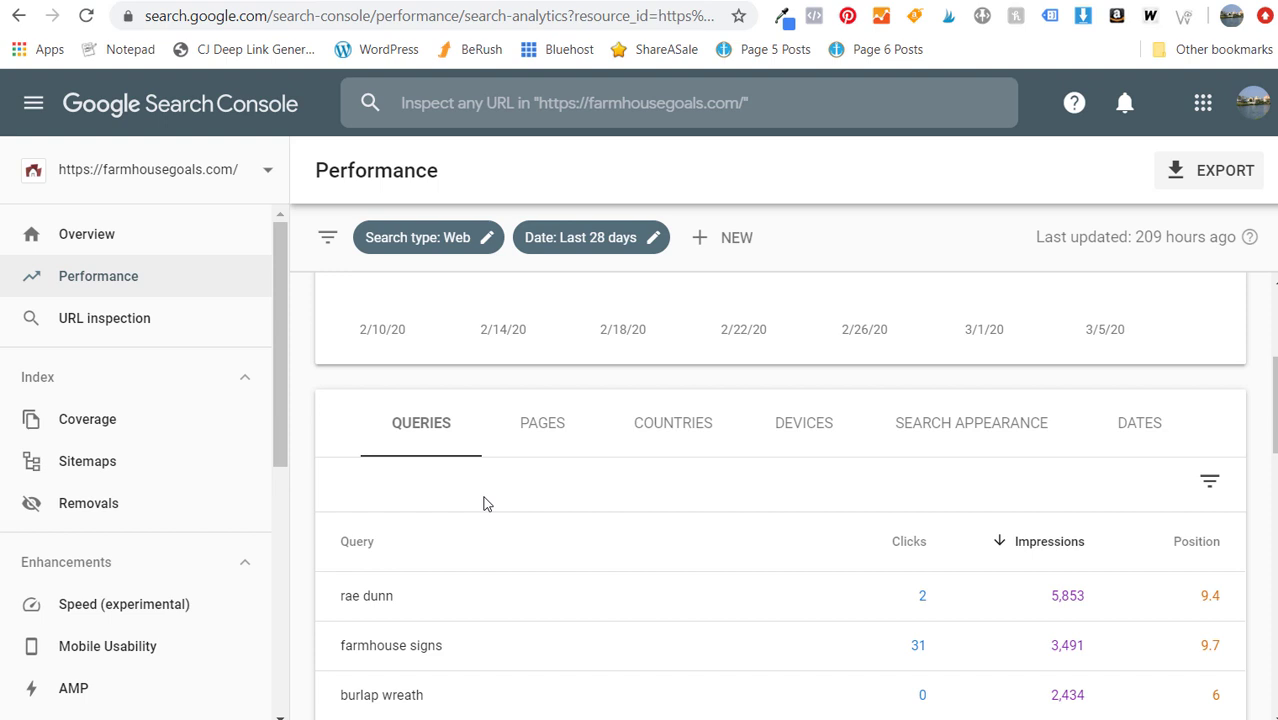
Open the farmhousegoals.com Rae Dunn article and highlight its title, "Rae Dunn For Sale".
click(595, 2)
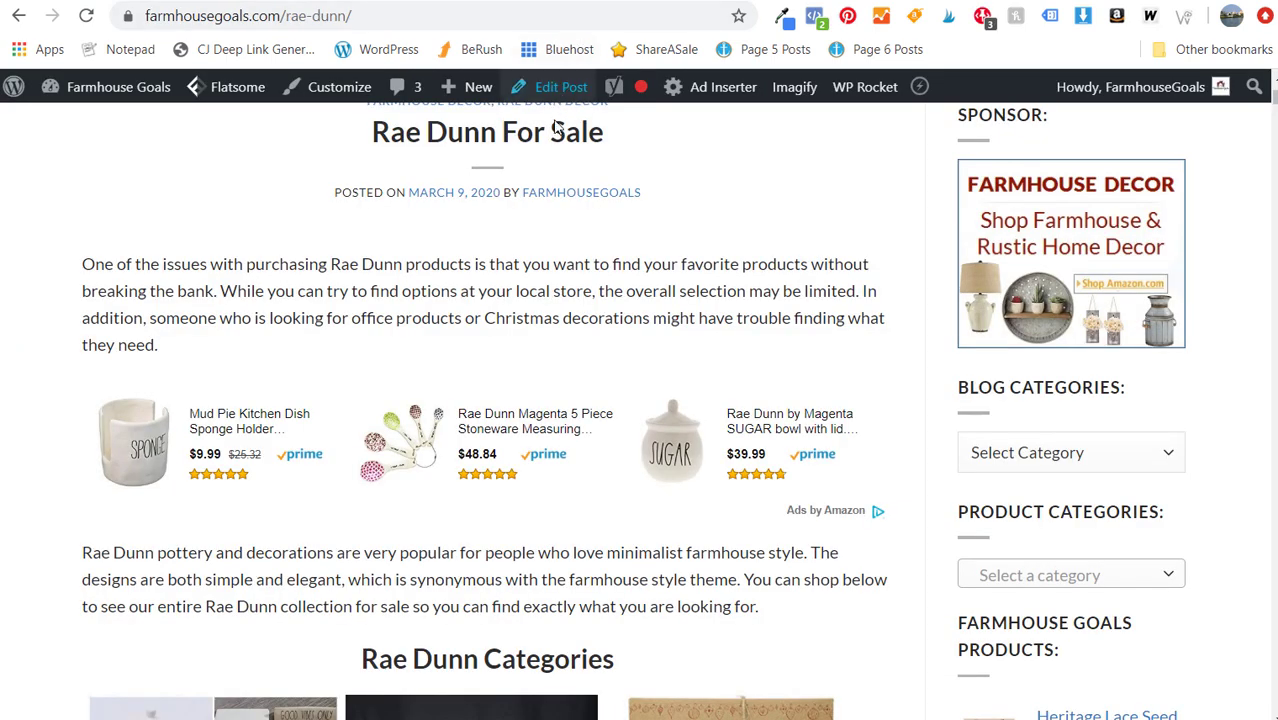
drag(373, 140, 611, 165)
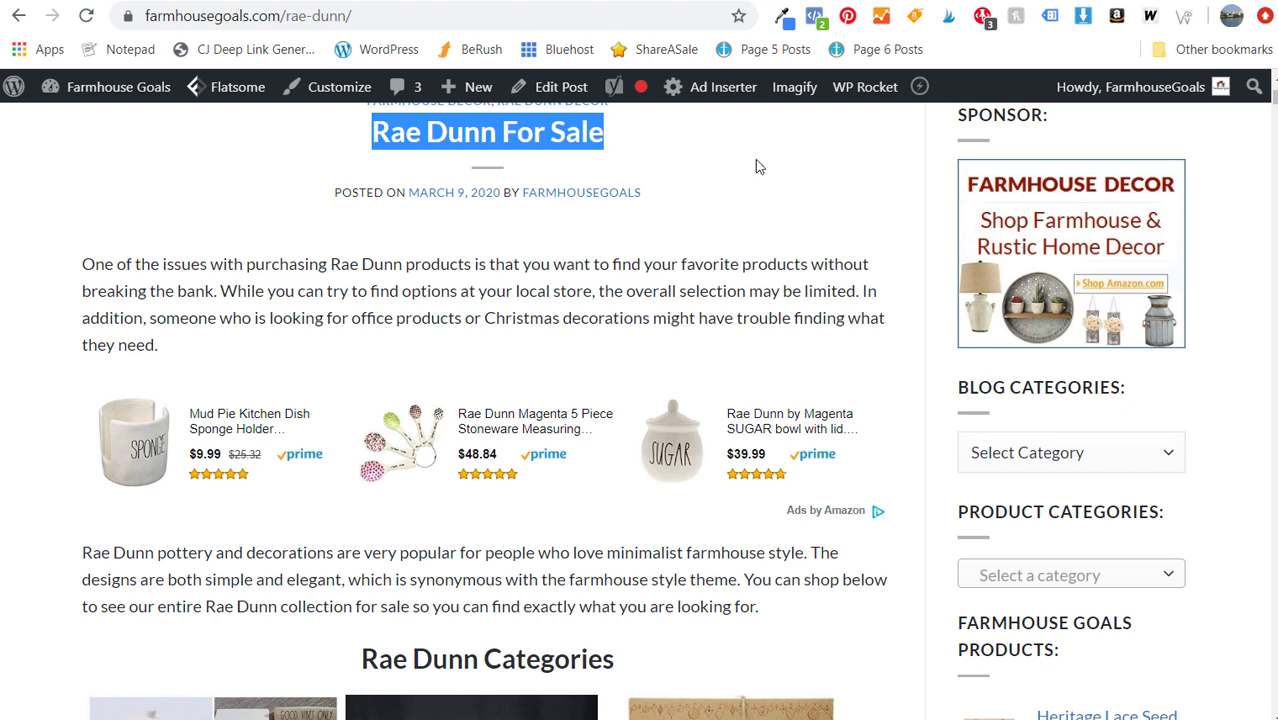
click(270, 273)
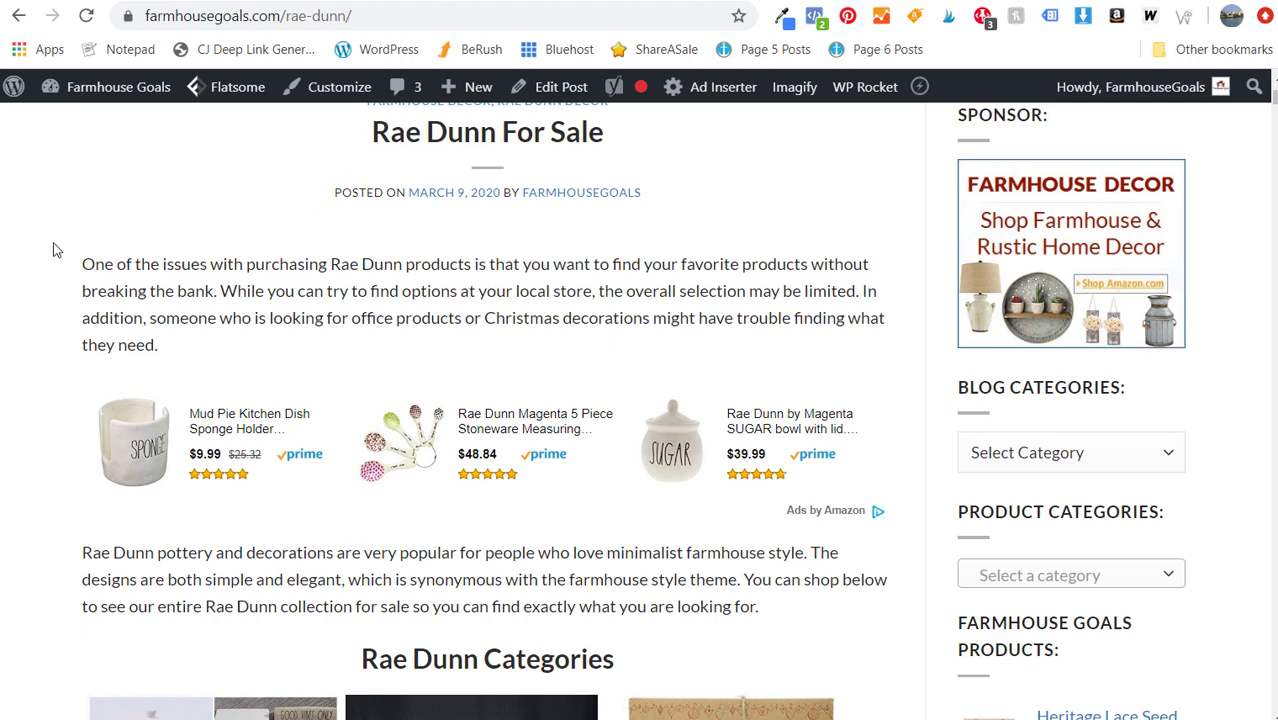
Examine the Rae Dunn Categories image links and the Shop Rae Dunn section of the article.
scroll(52, 250, down, 3)
scroll(52, 258, down, 1)
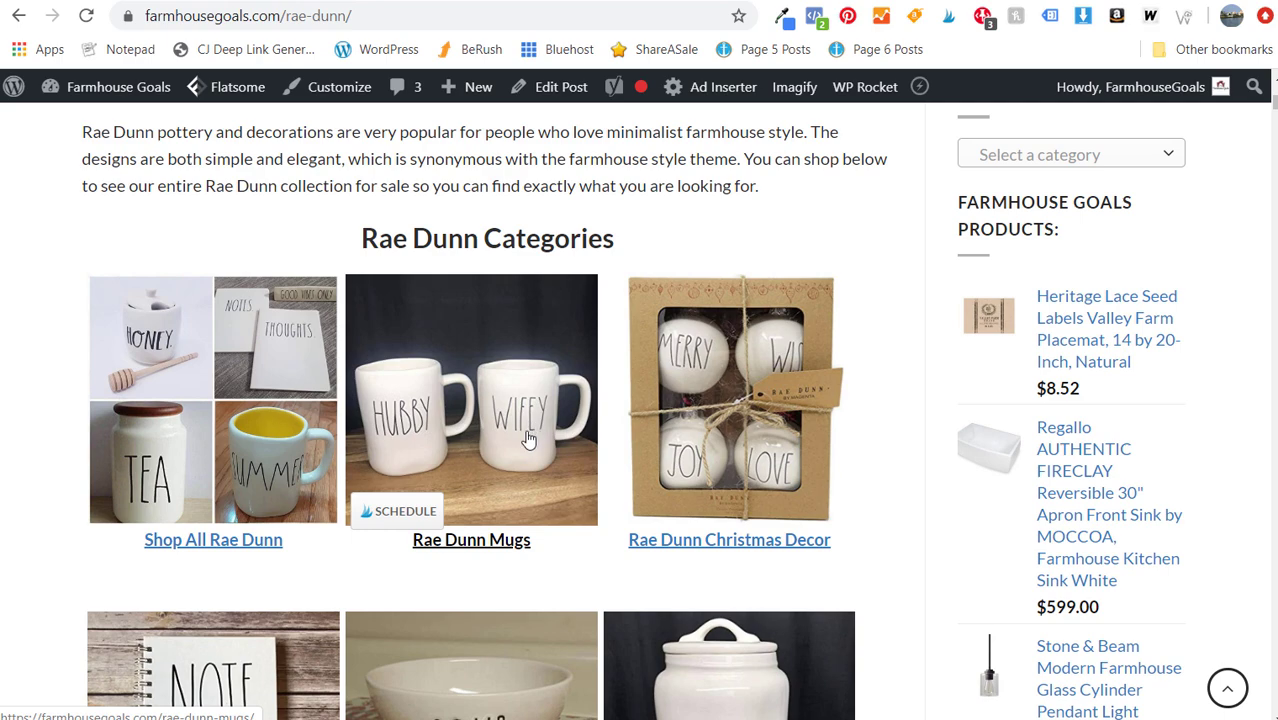
scroll(650, 400, down, 3)
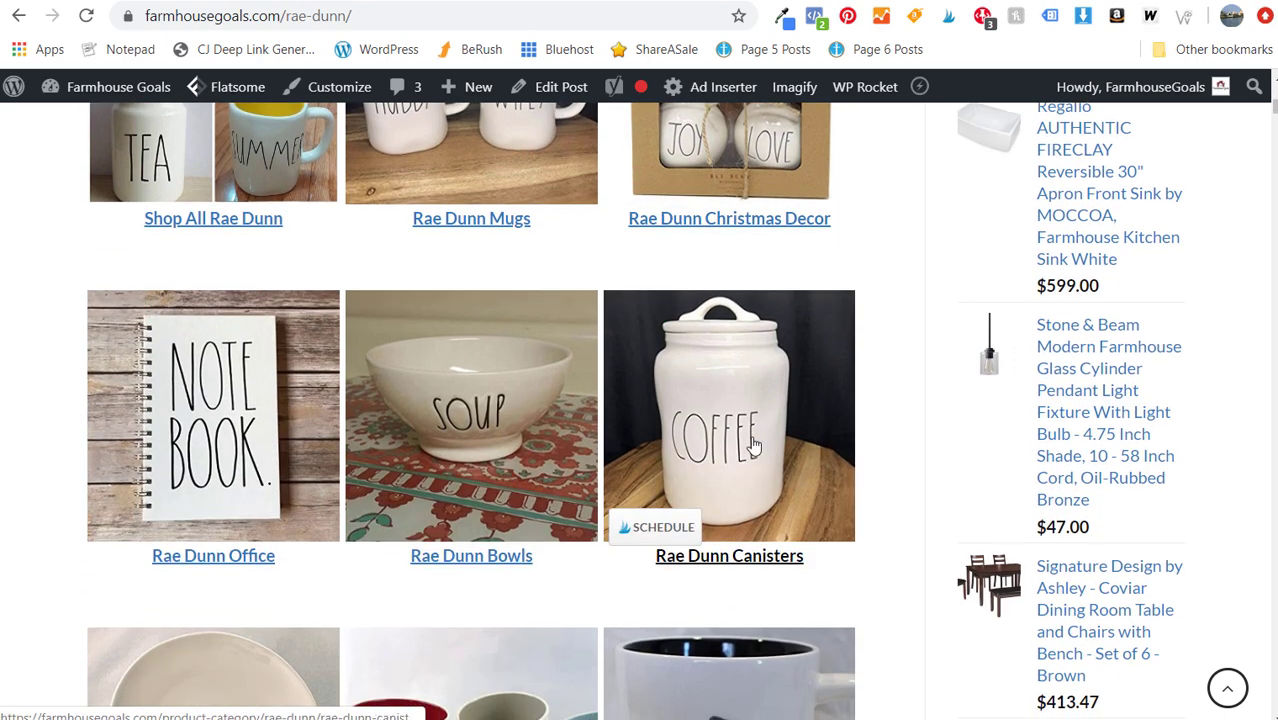
scroll(708, 480, down, 3)
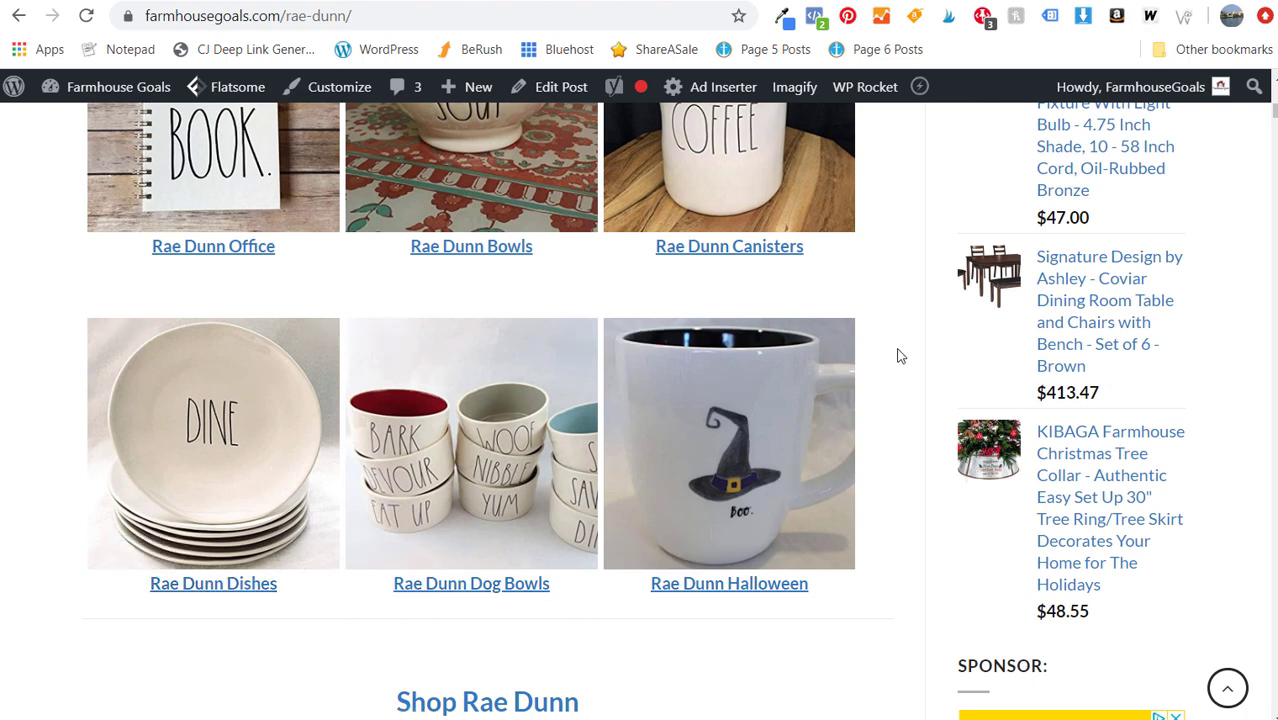
scroll(898, 356, down, 3)
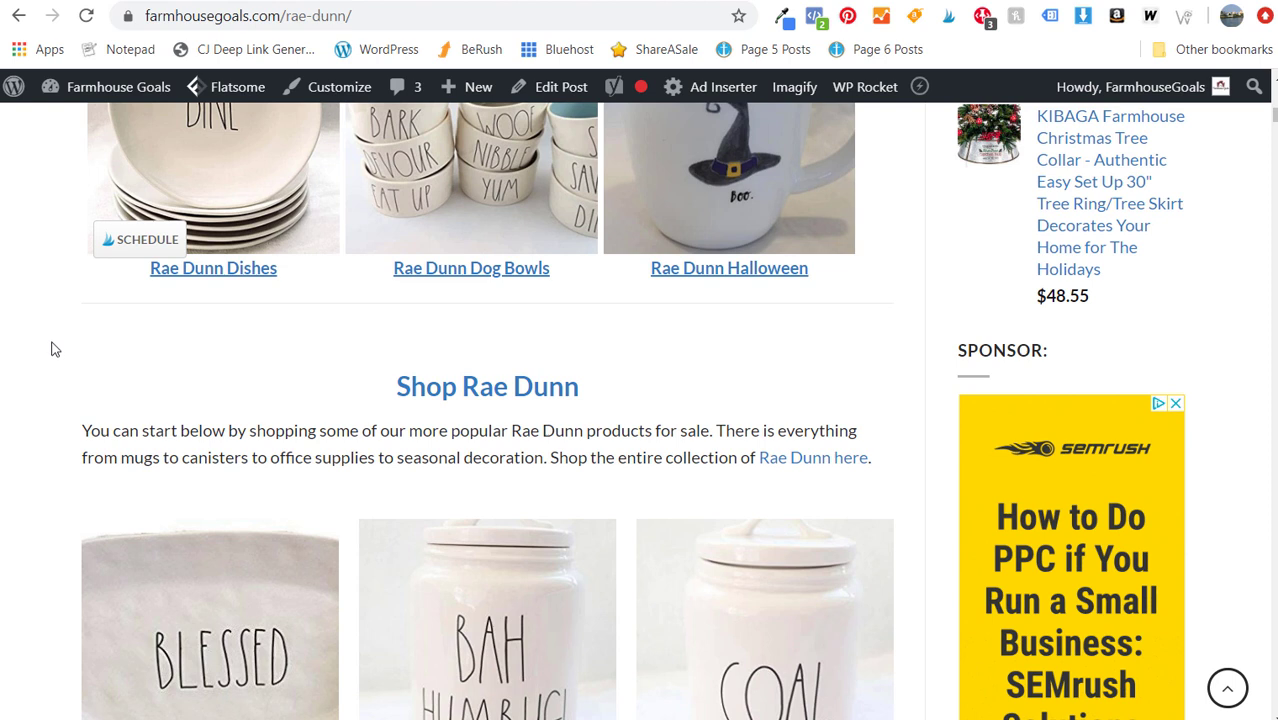
scroll(31, 340, up, 6)
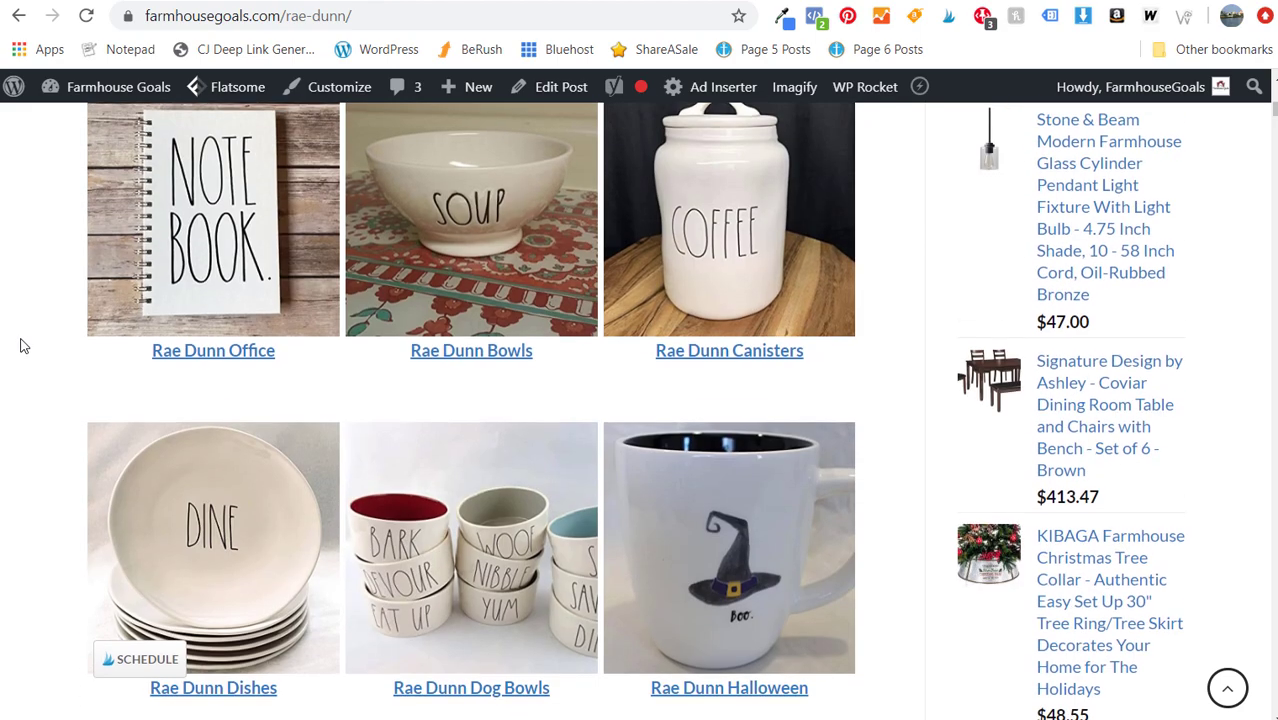
scroll(31, 331, up, 2)
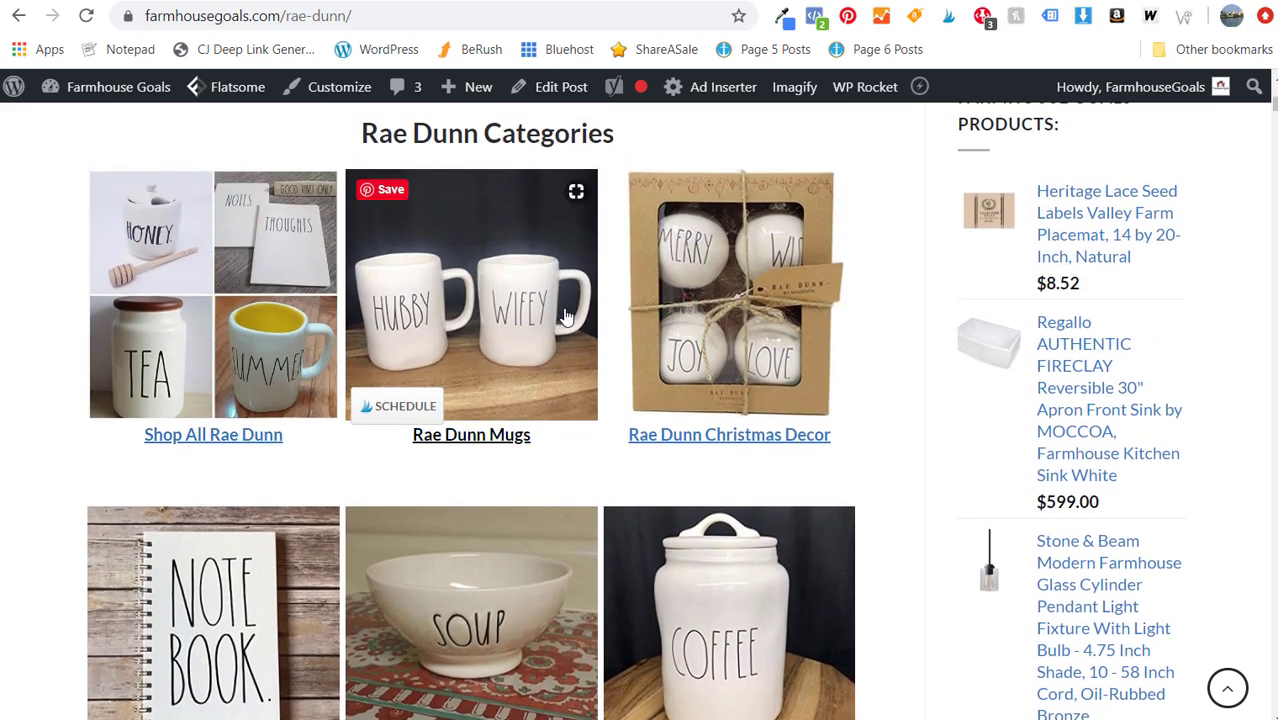
Open the Rae Dunn Mugs article from the category links and review its introduction and products for sale.
click(530, 298)
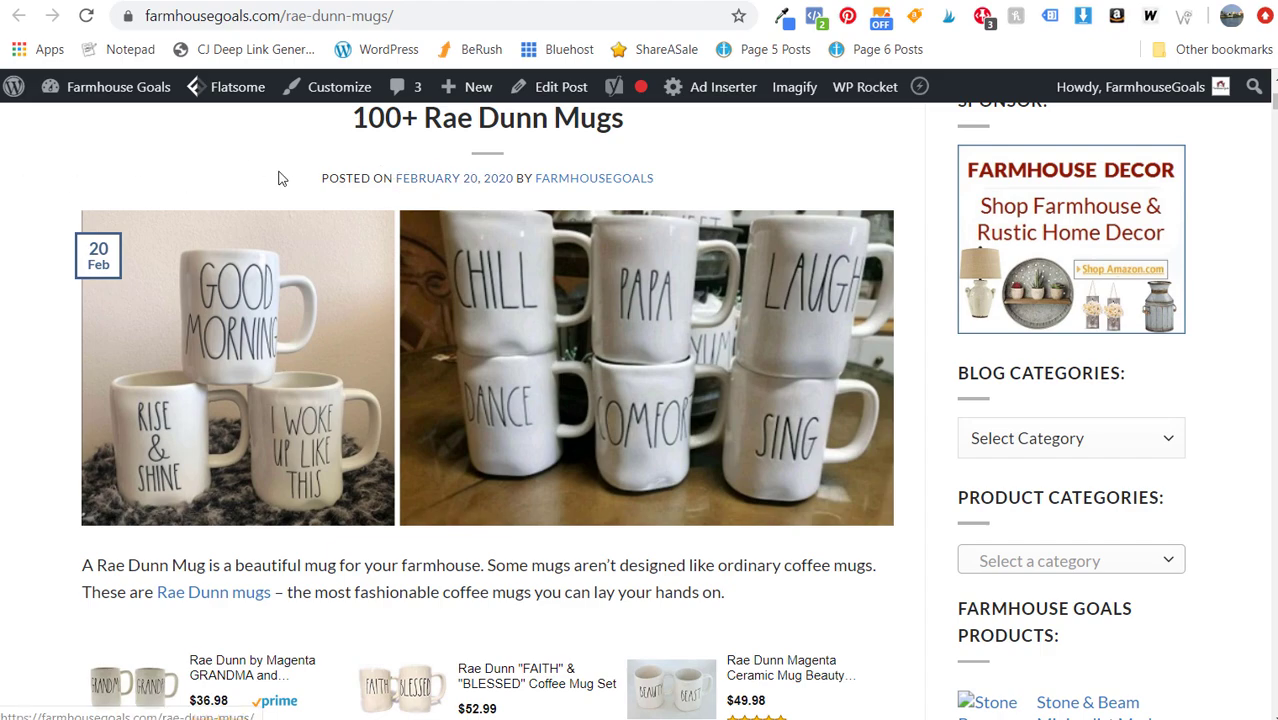
scroll(92, 228, down, 3)
scroll(92, 228, down, 5)
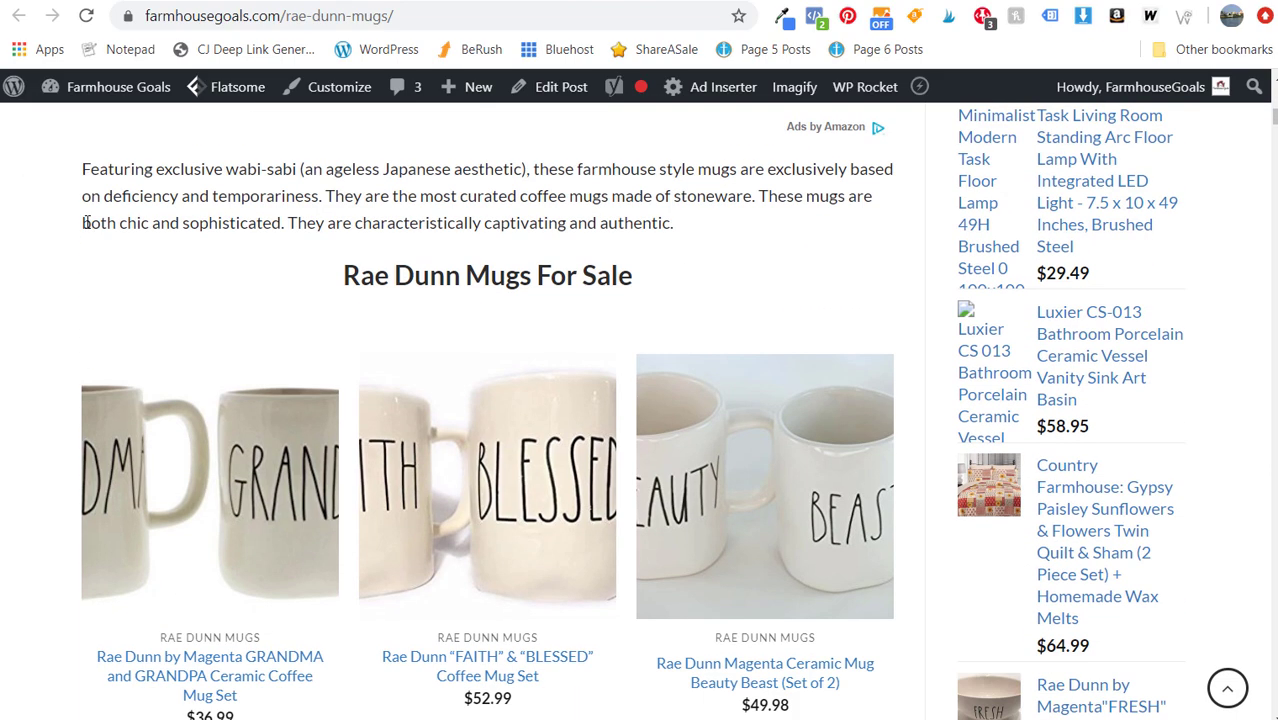
scroll(398, 250, down, 2)
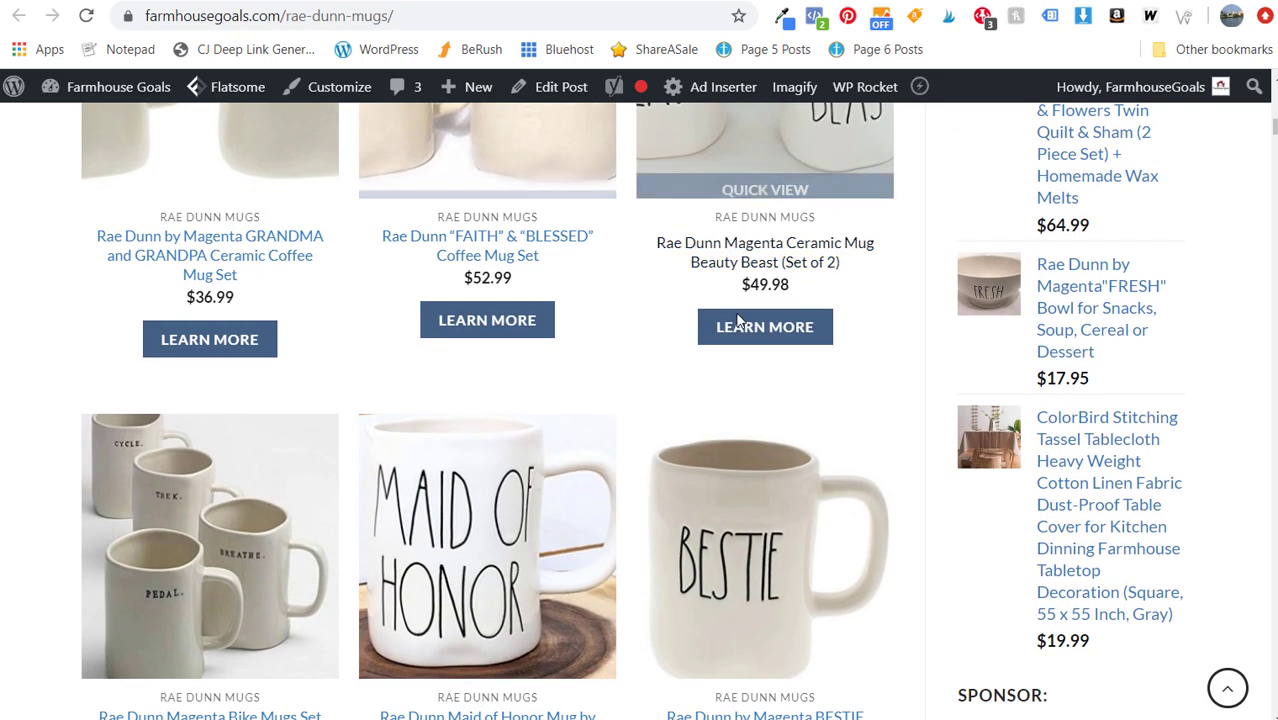
scroll(918, 340, up, 4)
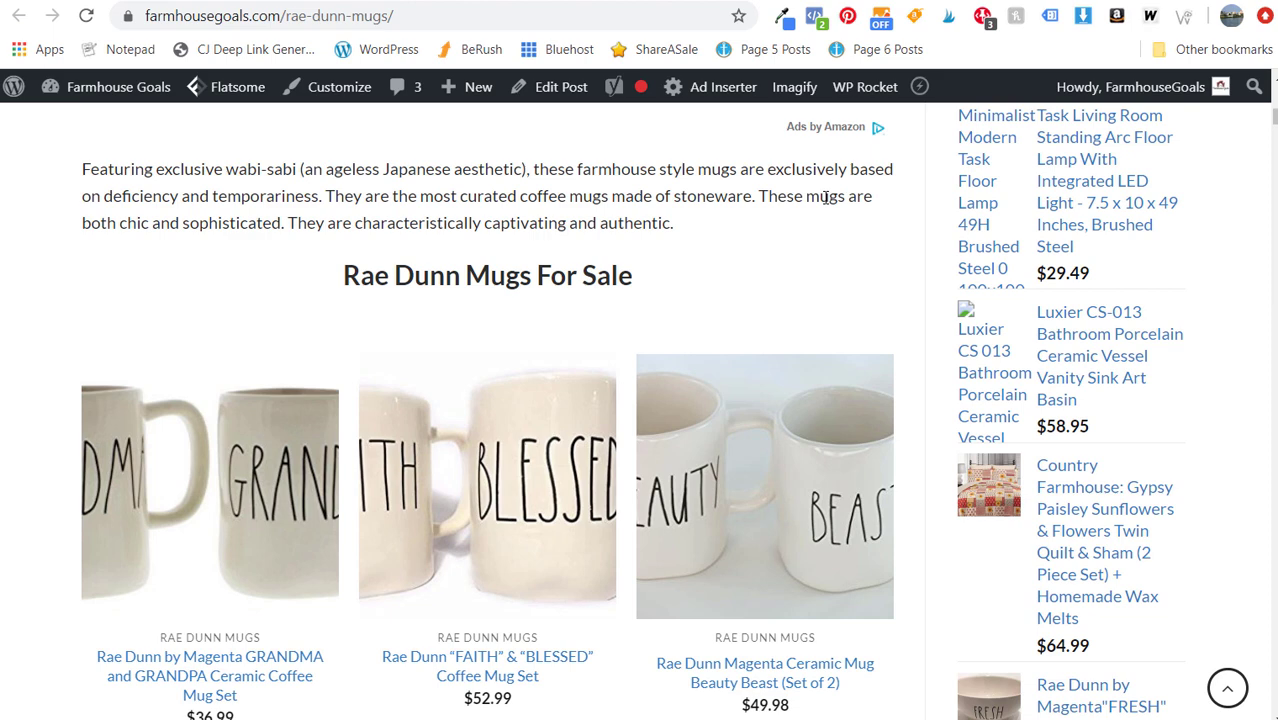
View the Rae Dunn Christmas Decor article and return to the main Rae Dunn page's categories.
click(745, 5)
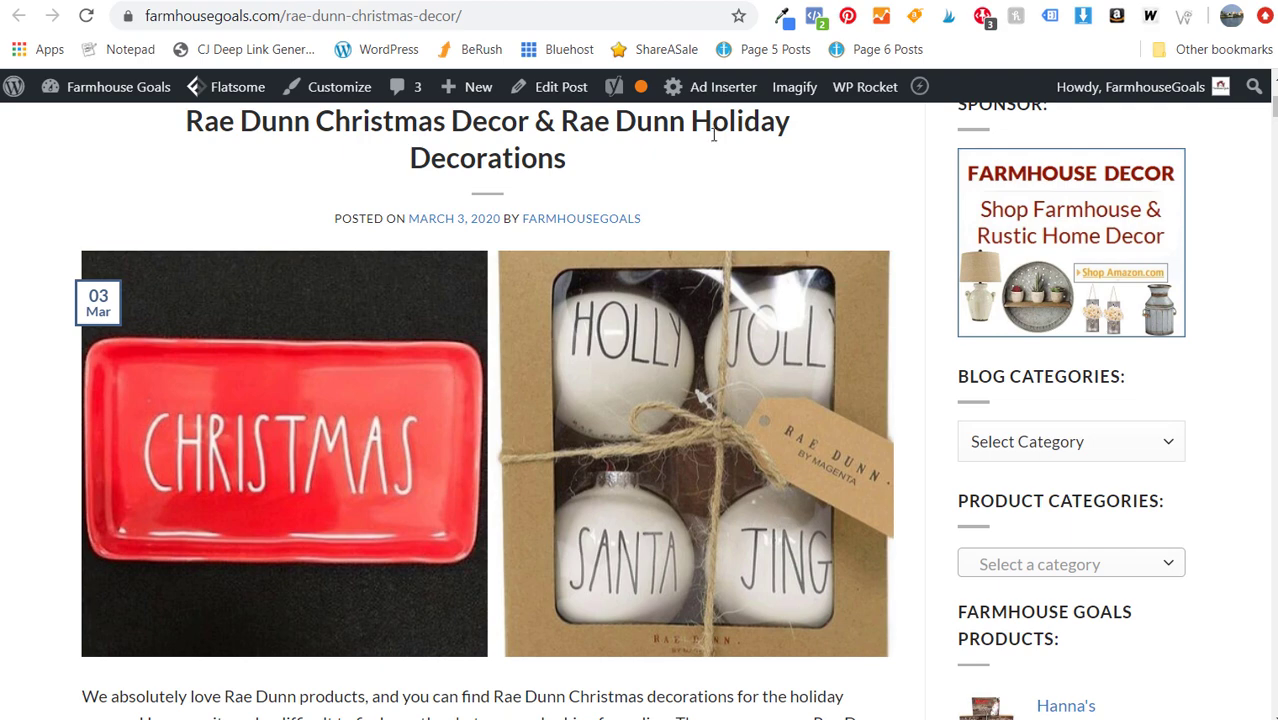
click(632, 4)
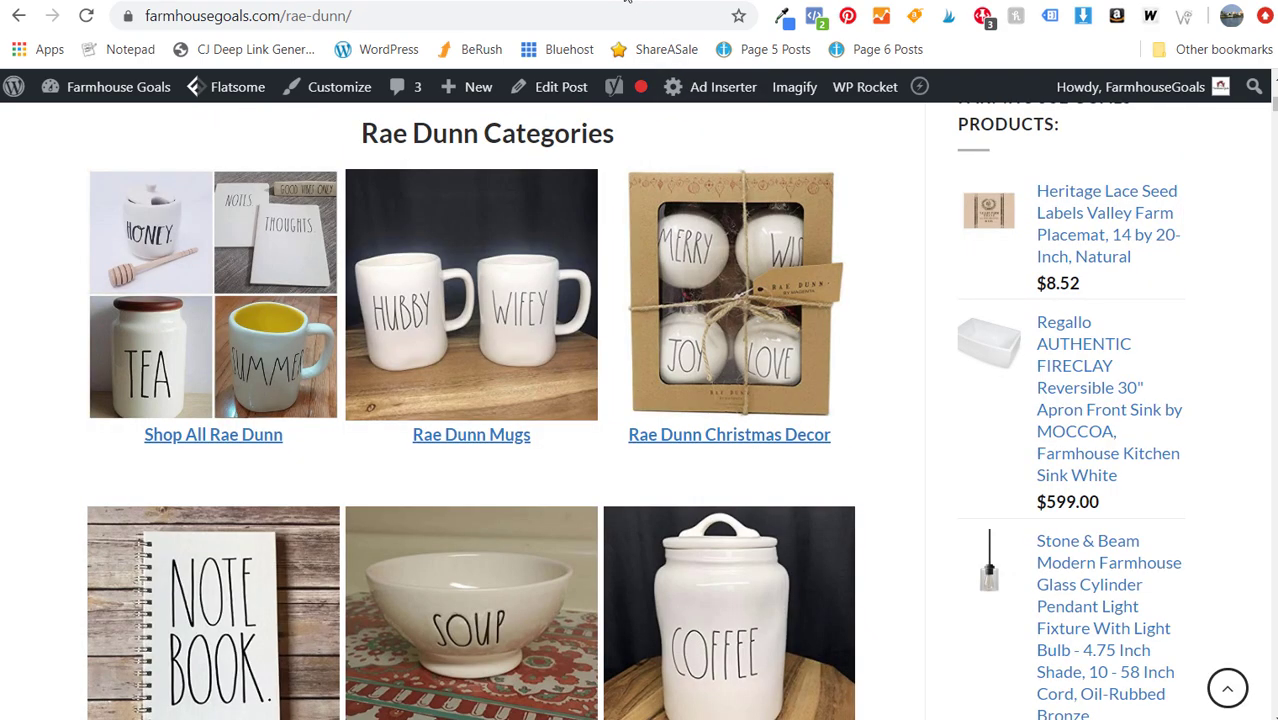
scroll(393, 232, up, 1)
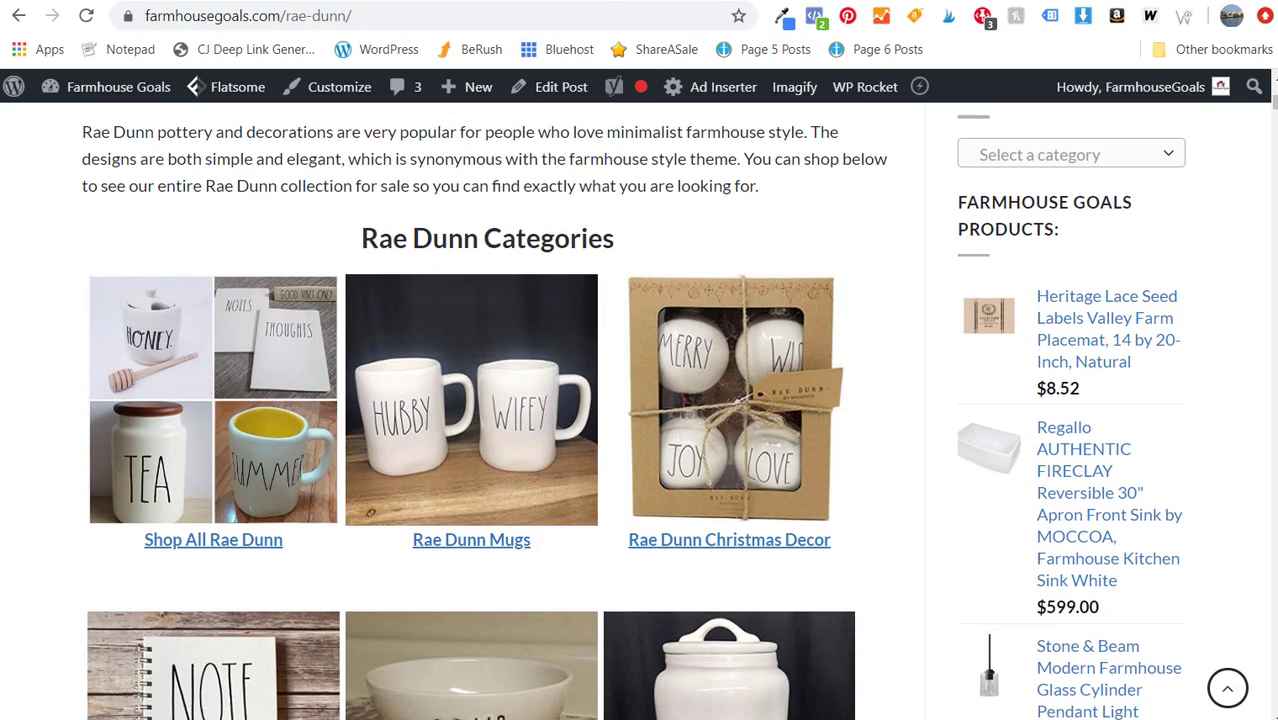
Open the farmhouse Christmas decorations article and go to its Rae Dunn Christmas Decor section from the contents list.
click(686, 4)
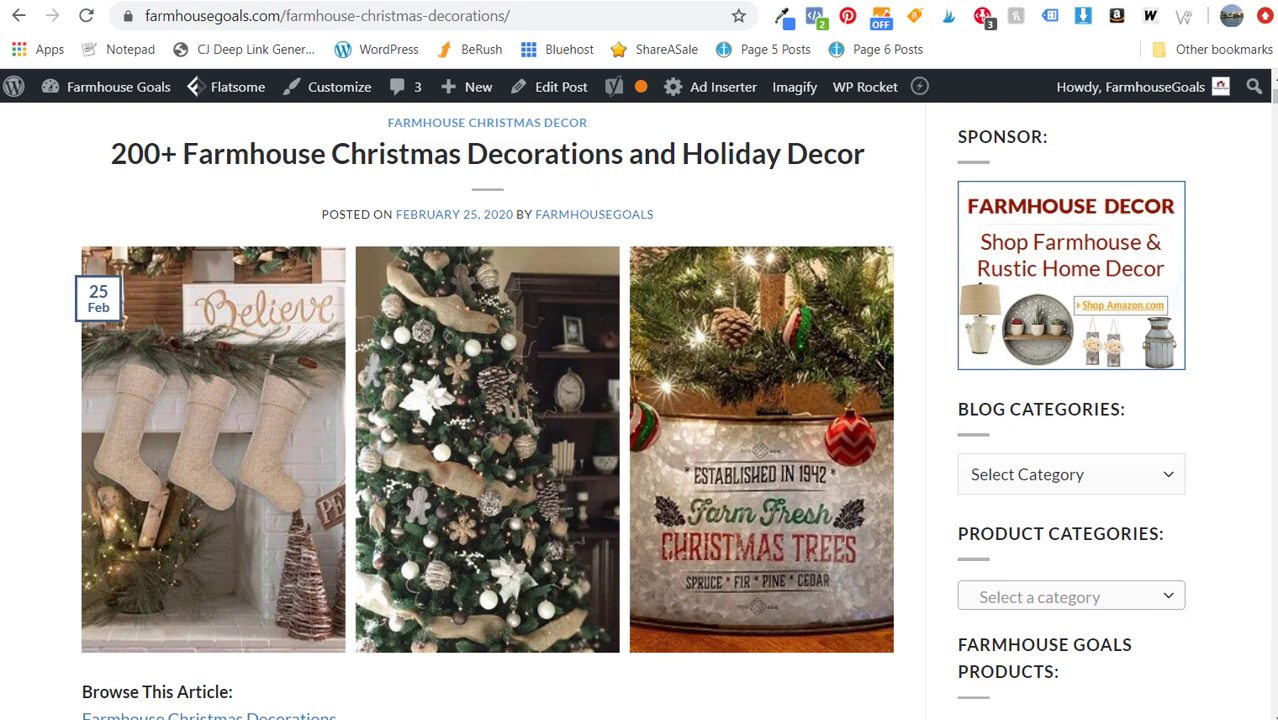
drag(265, 162, 519, 169)
click(608, 177)
scroll(38, 240, down, 3)
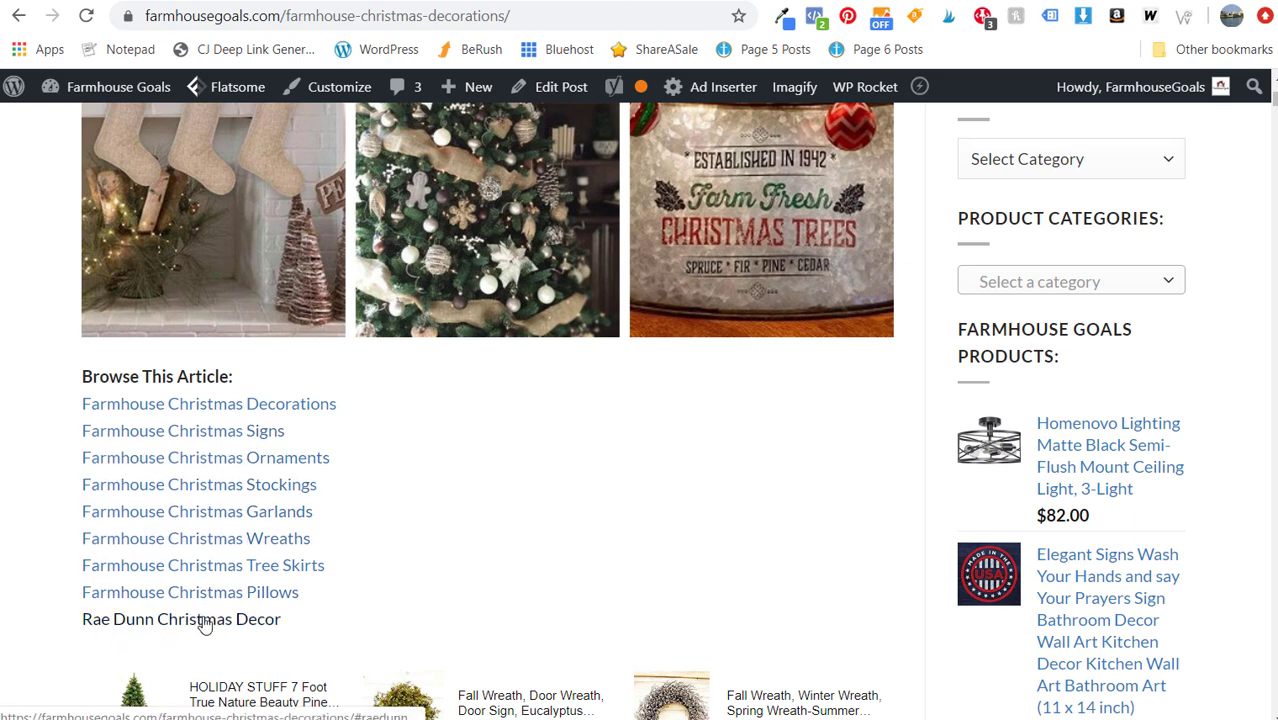
scroll(311, 328, up, 2)
scroll(115, 333, down, 1)
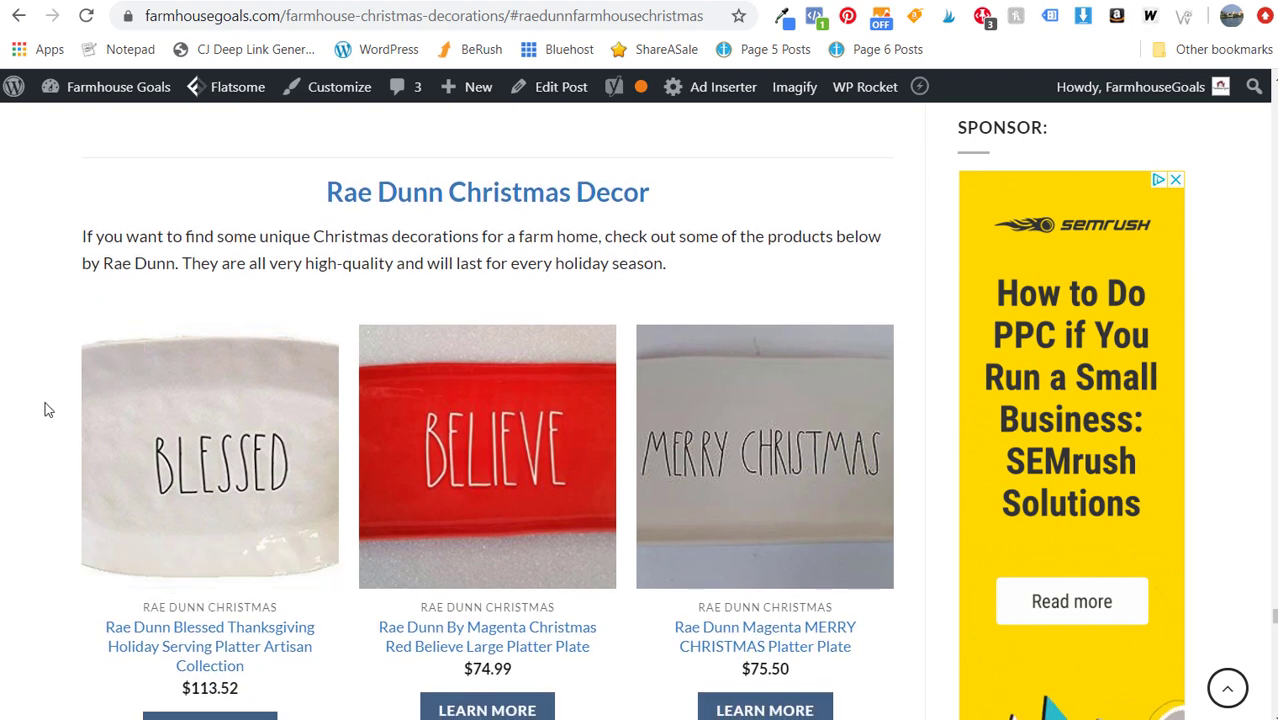
scroll(43, 406, down, 3)
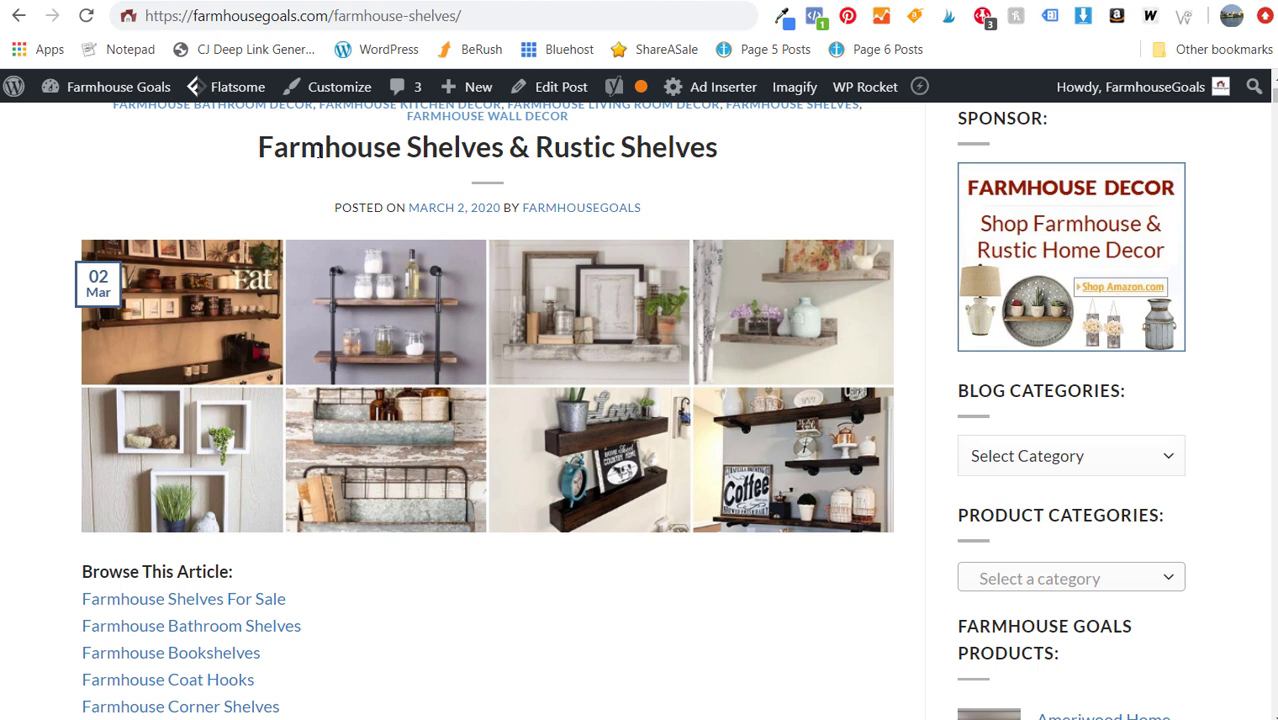
Review the Farmhouse Shelves article's contents list and switch to Excel to highlight the Farmhouse Shelves entry in A5:B5 of the FHG sheet.
scroll(385, 160, down, 3)
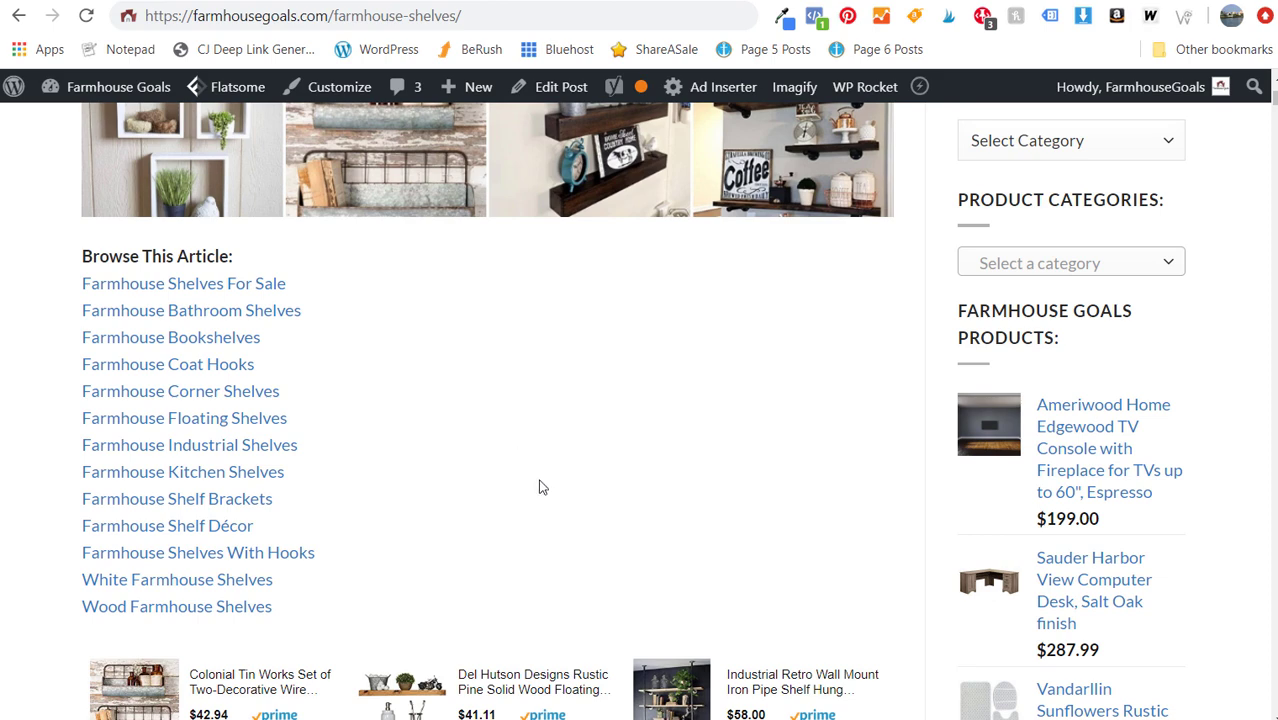
mouse_move(677, 719)
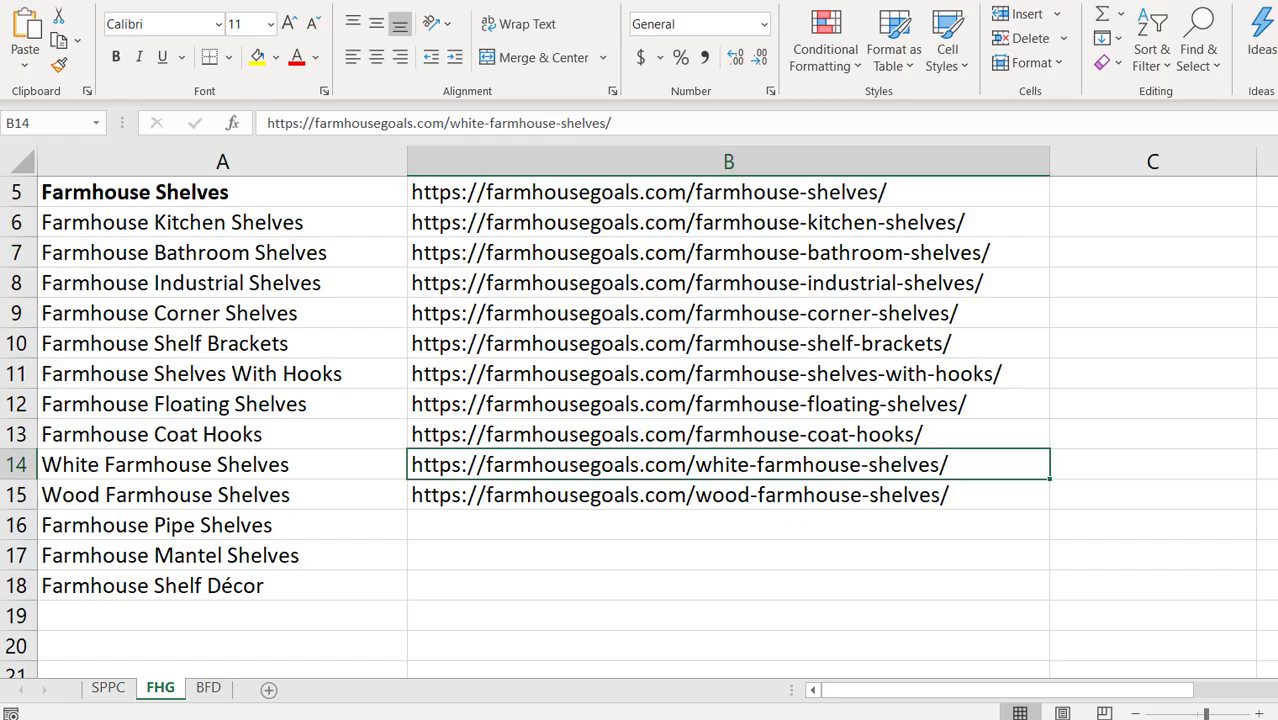
click(900, 685)
drag(337, 198, 628, 193)
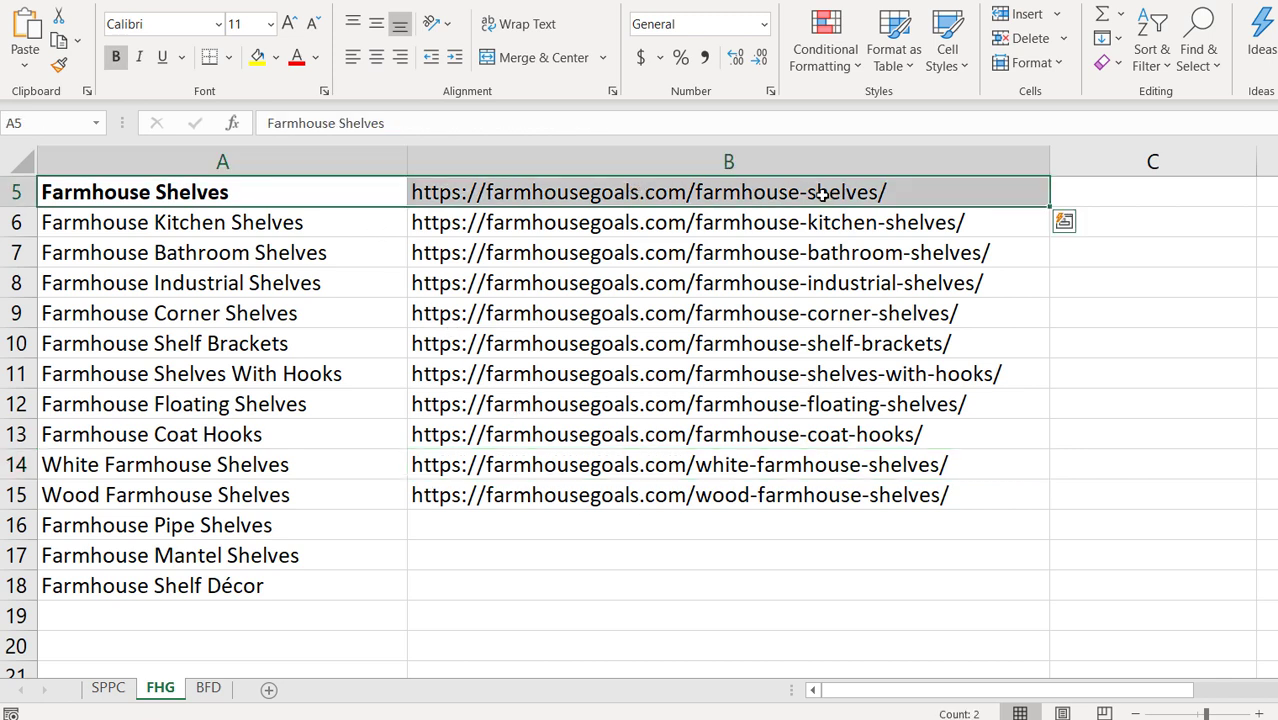
Highlight the related shelf keywords and URLs in A6:B15 of the FHG sheet and compare them with the main Farmhouse Shelves URL.
drag(354, 220, 587, 496)
click(600, 577)
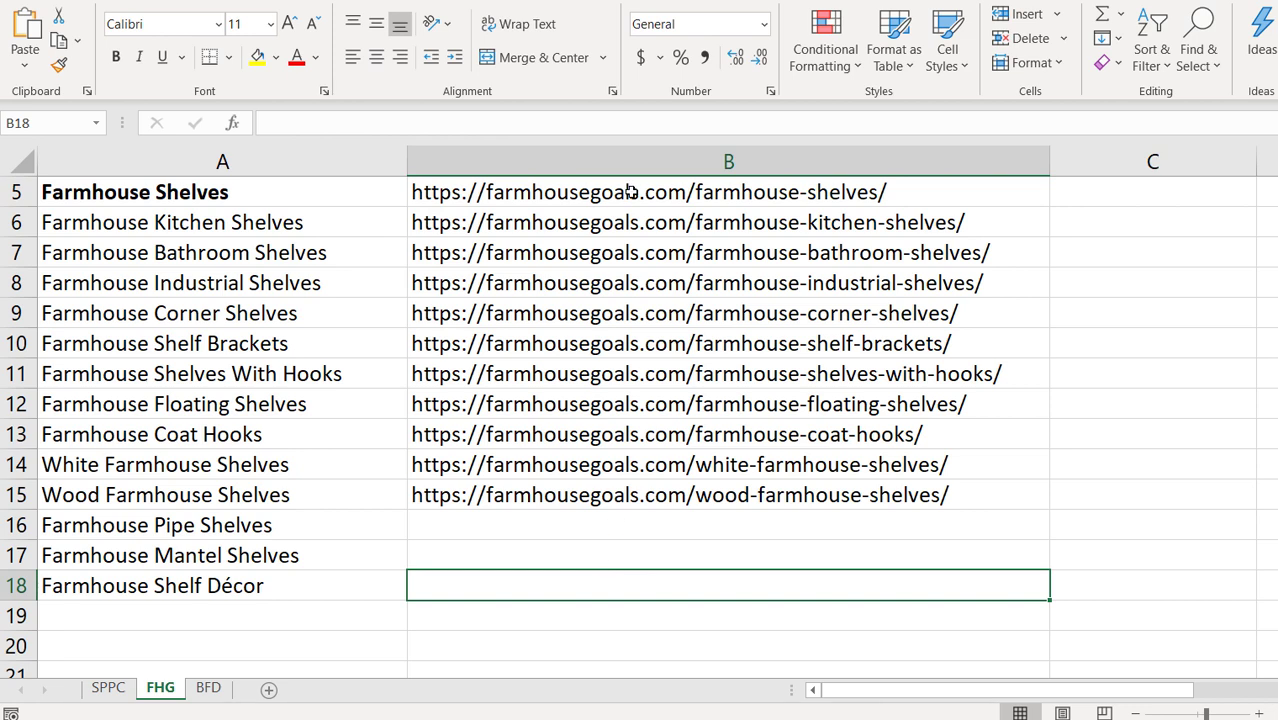
click(574, 493)
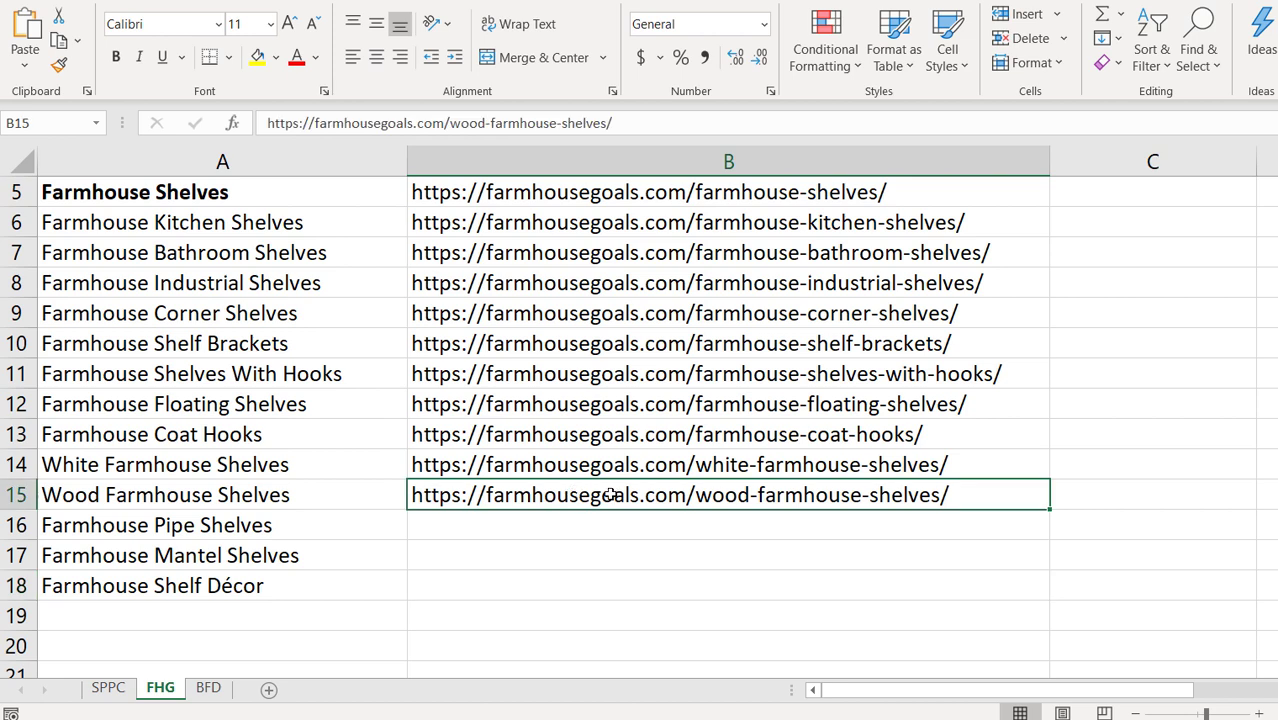
click(903, 543)
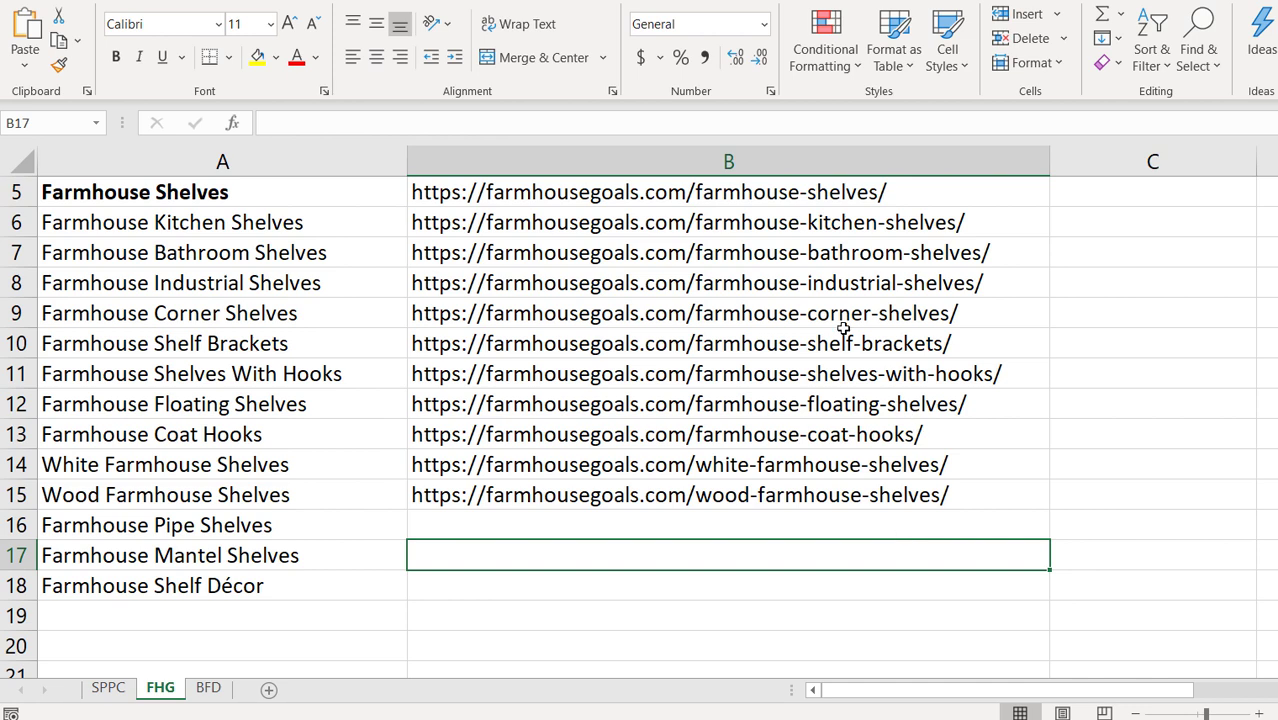
click(764, 201)
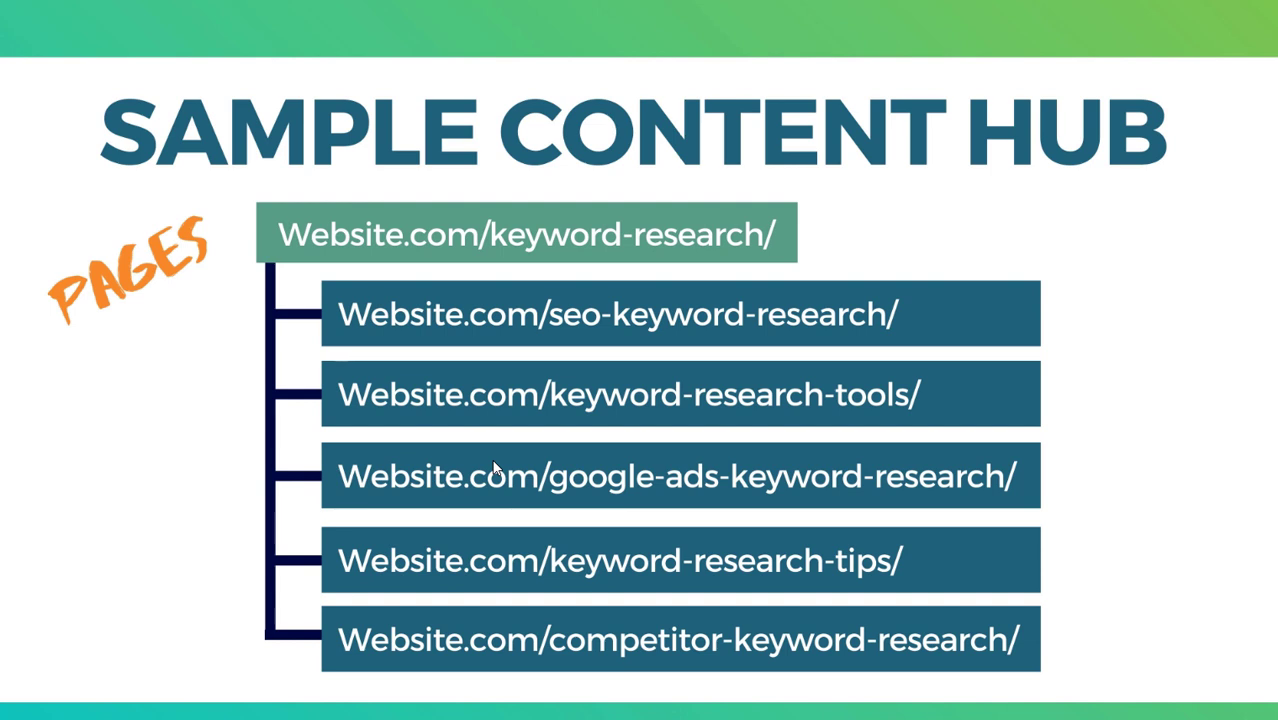
key(Right)
key(Right)
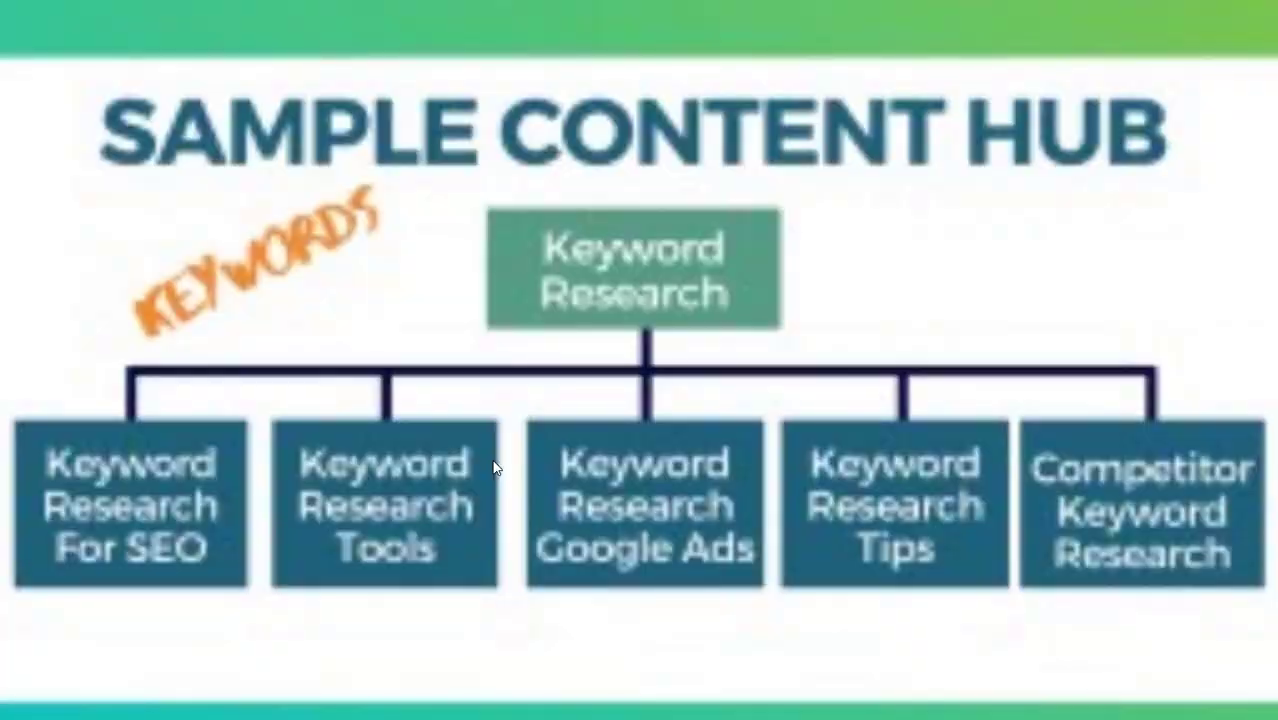
key(Right)
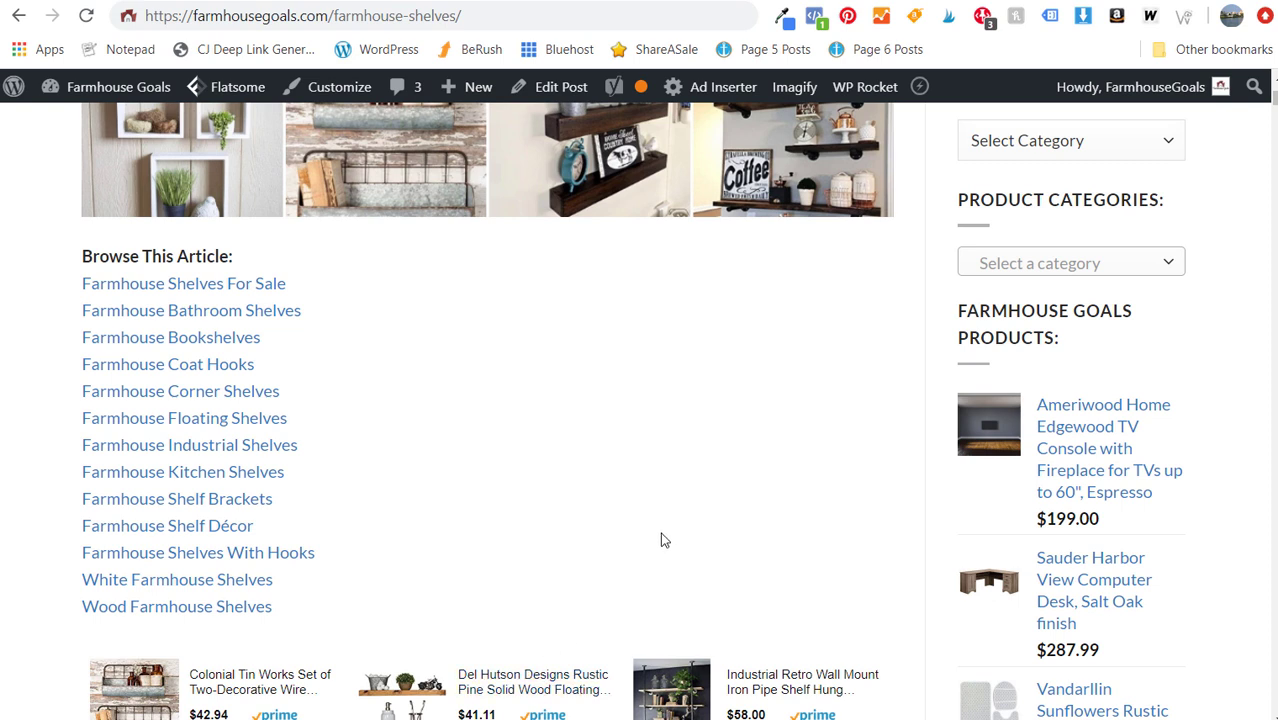
Switch to Google Ads Keyword Planner, replace the rae dunn search term with "keyword research", and browse the resulting keyword ideas.
mouse_move(574, 719)
click(574, 680)
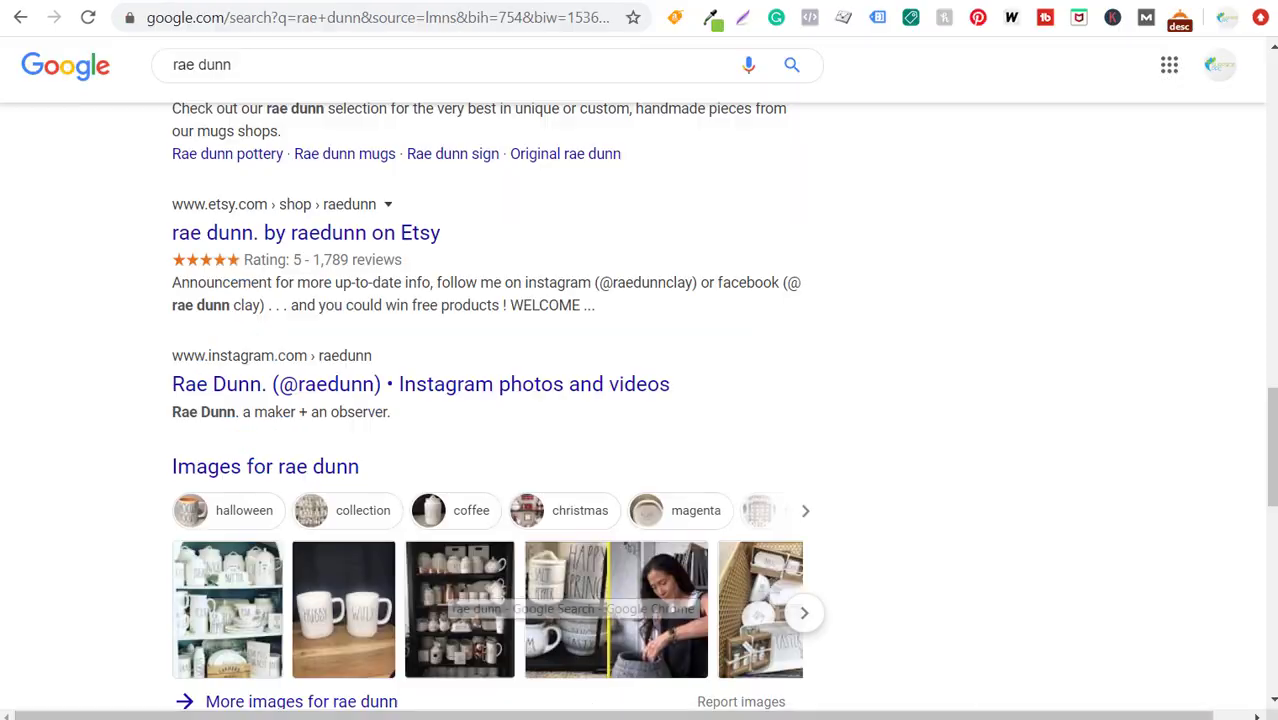
key(alt+Tab)
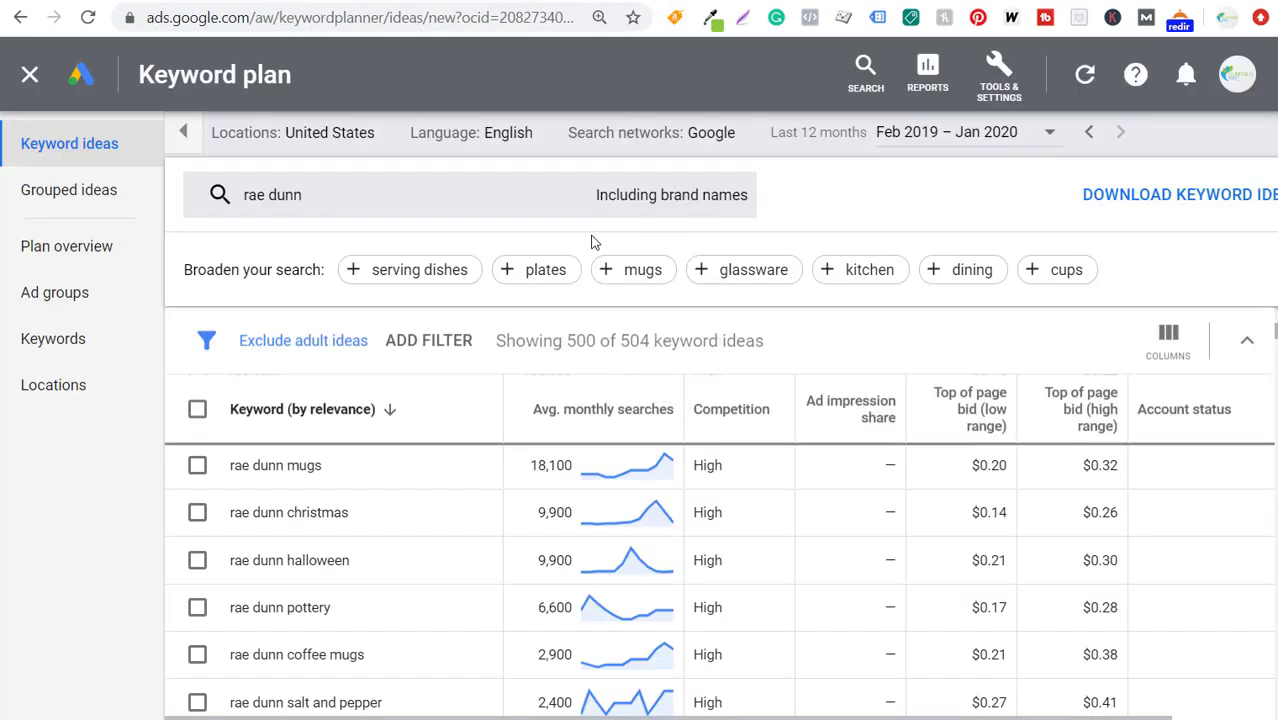
click(298, 200)
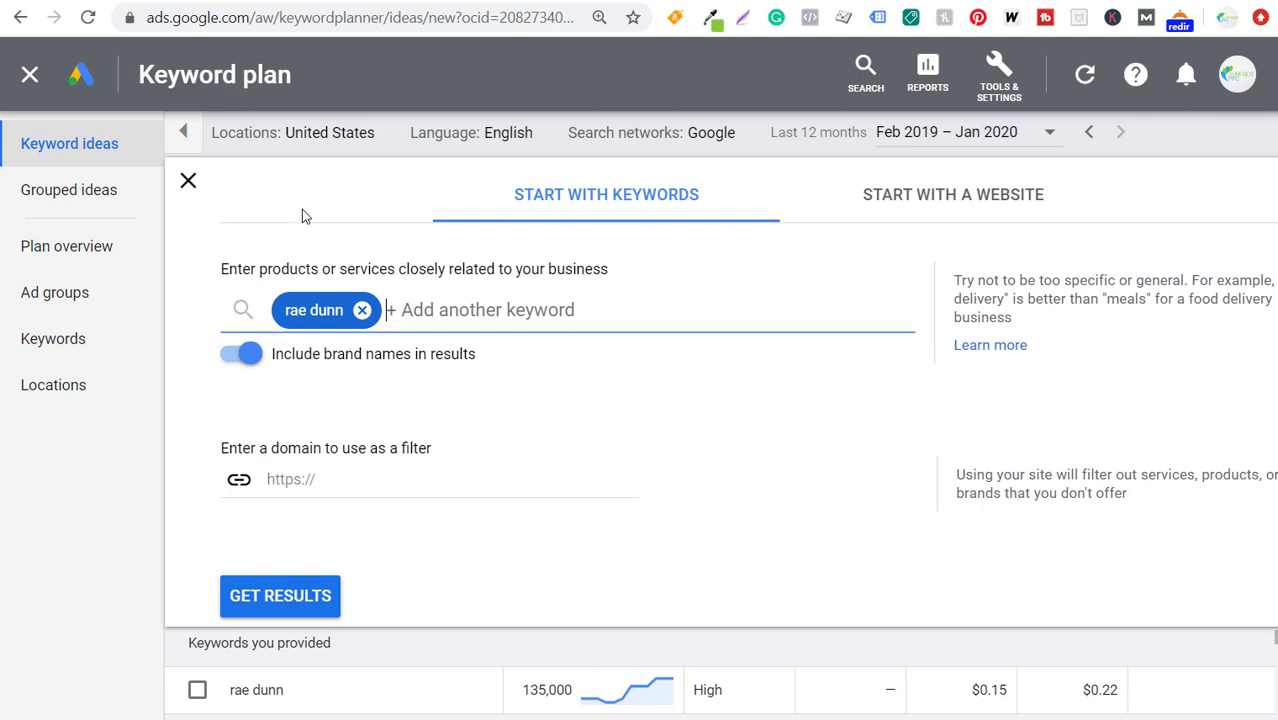
click(362, 310)
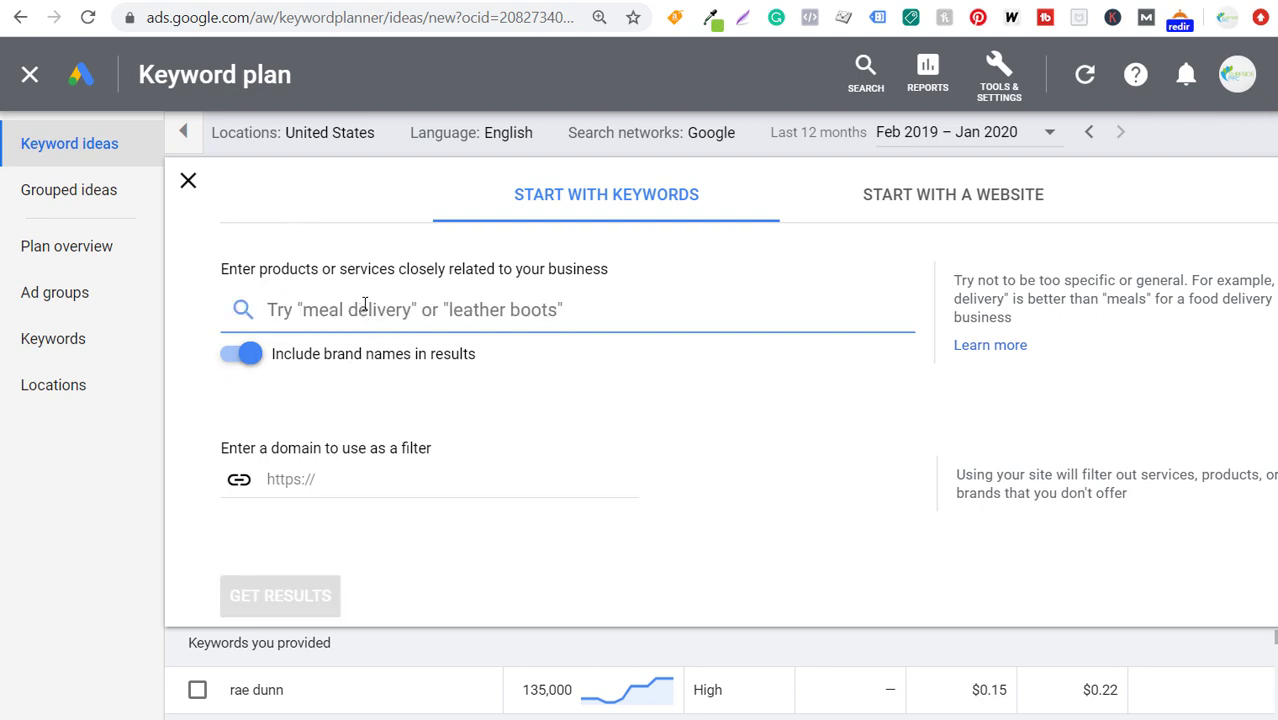
text(keyword research)
click(315, 592)
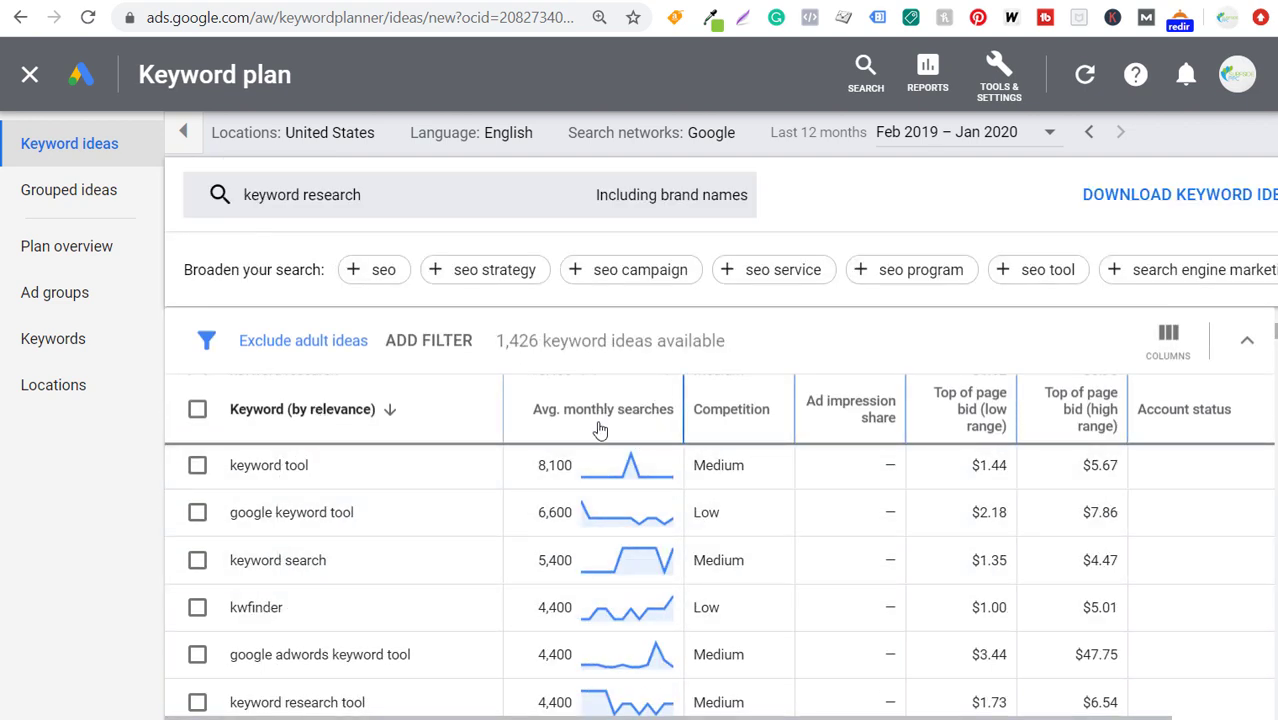
scroll(545, 608, down, 2)
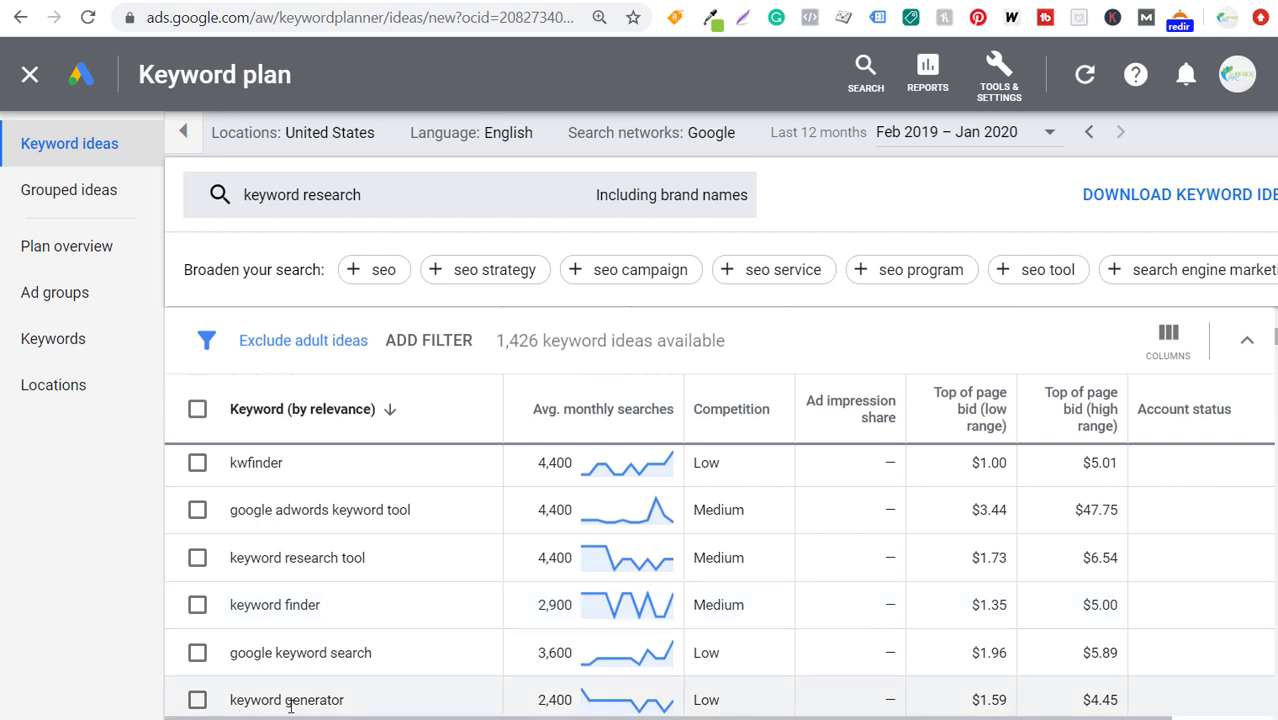
scroll(449, 608, down, 3)
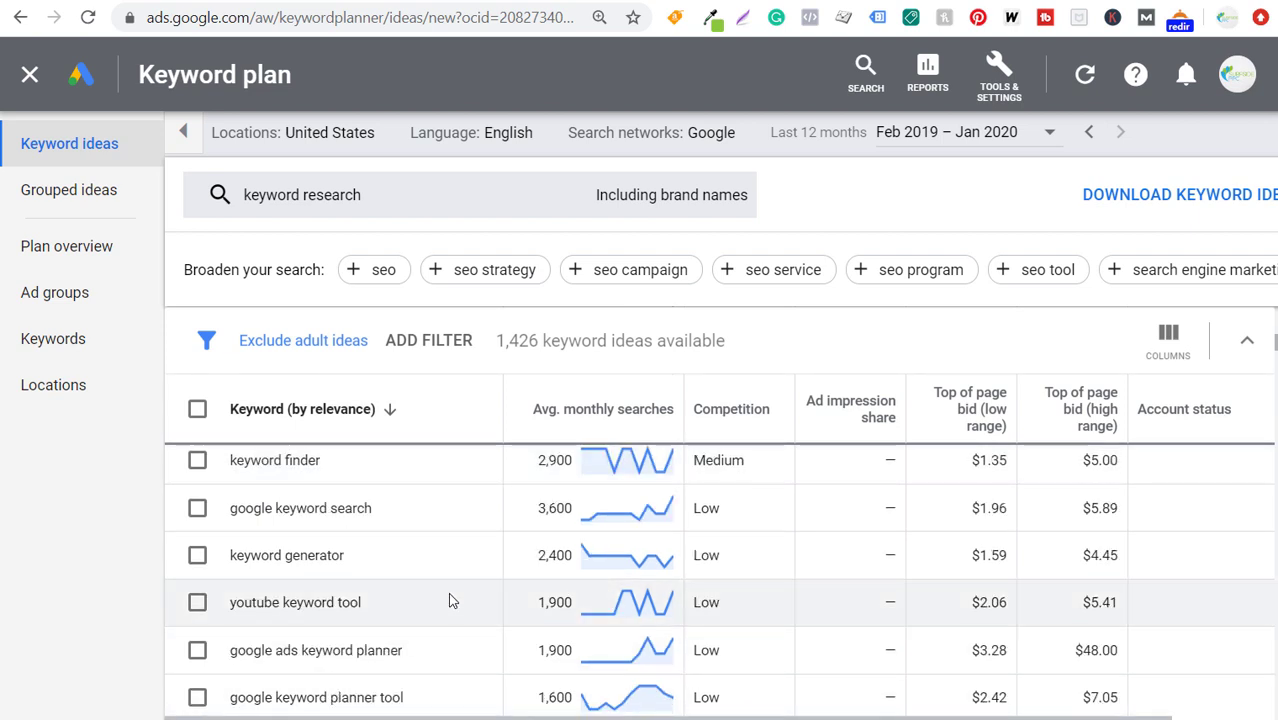